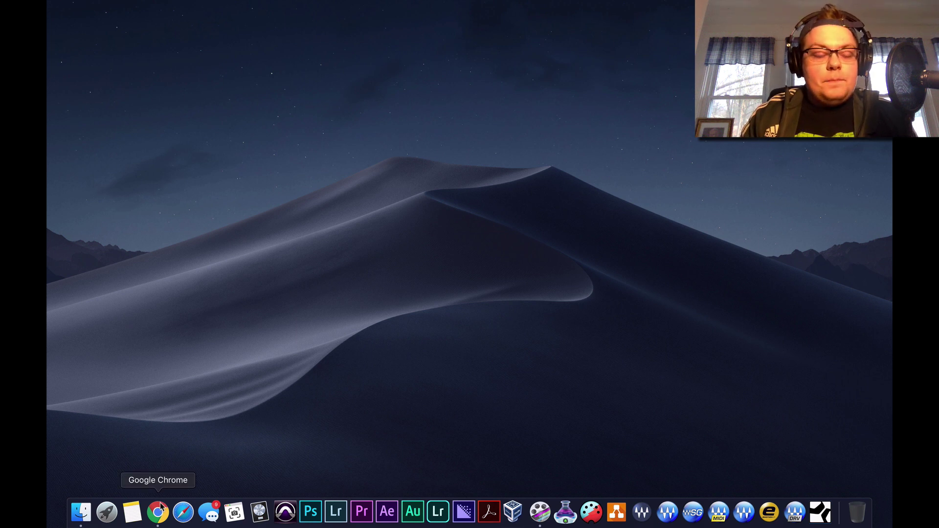
# Search Google in Chrome for 'digico s31 offline editor'.
pyautogui.click(158, 511)
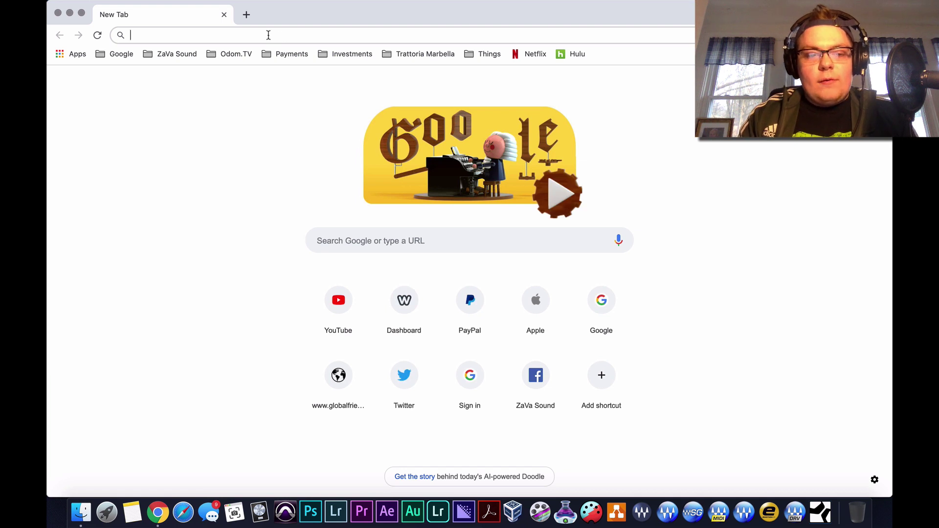
pyautogui.write('digico')
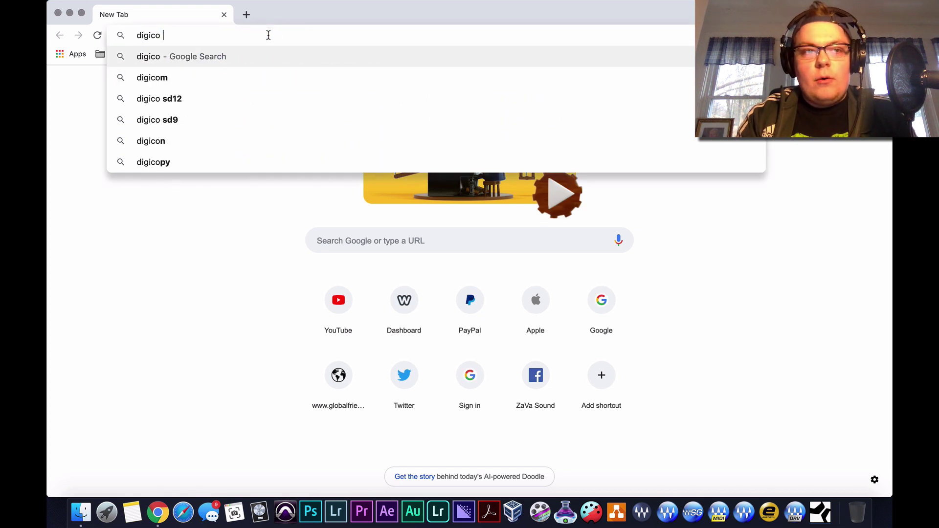
pyautogui.write(' s31 offl')
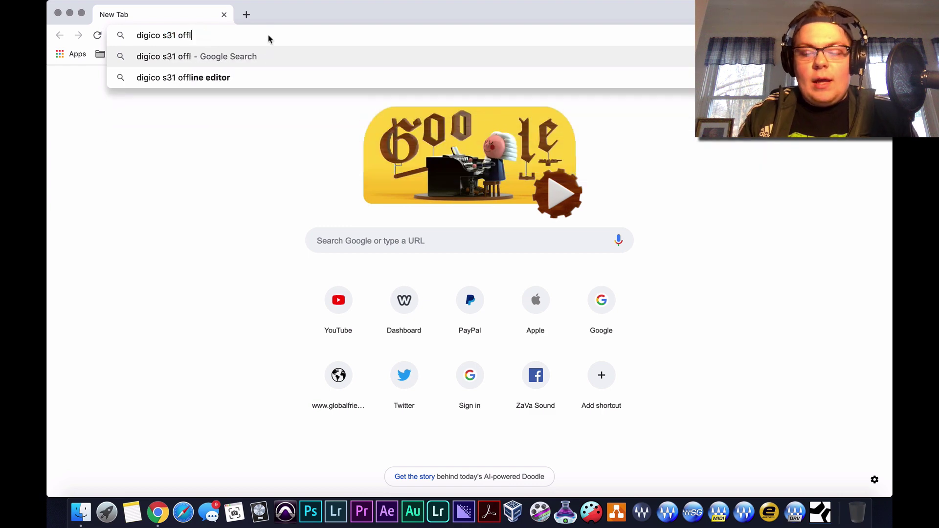
pyautogui.press('Down')
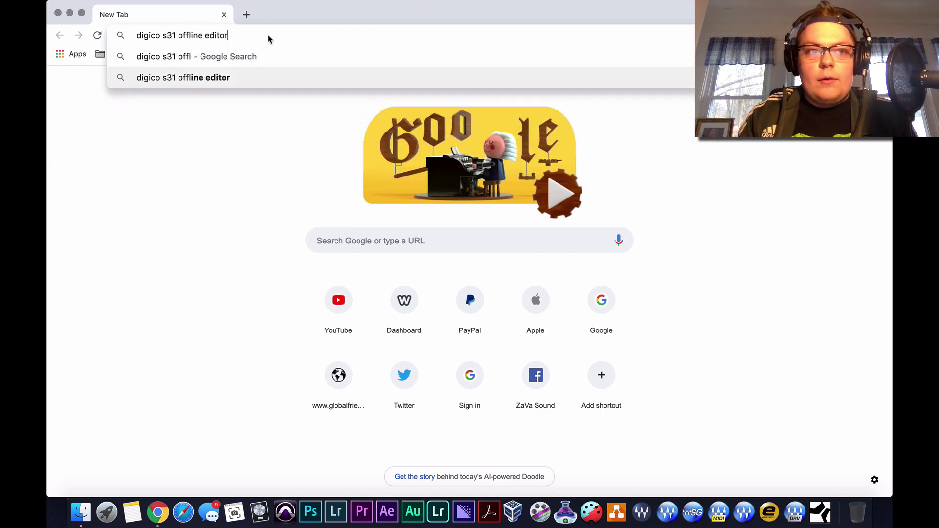
pyautogui.press('Return')
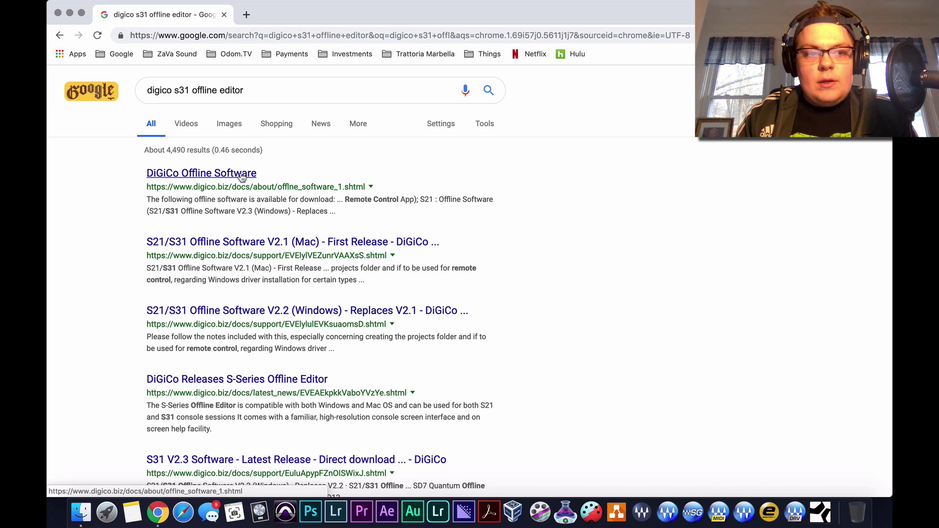
# Open the DiGiCo Offline Software result and jump to its Mac Users section.
pyautogui.click(242, 175)
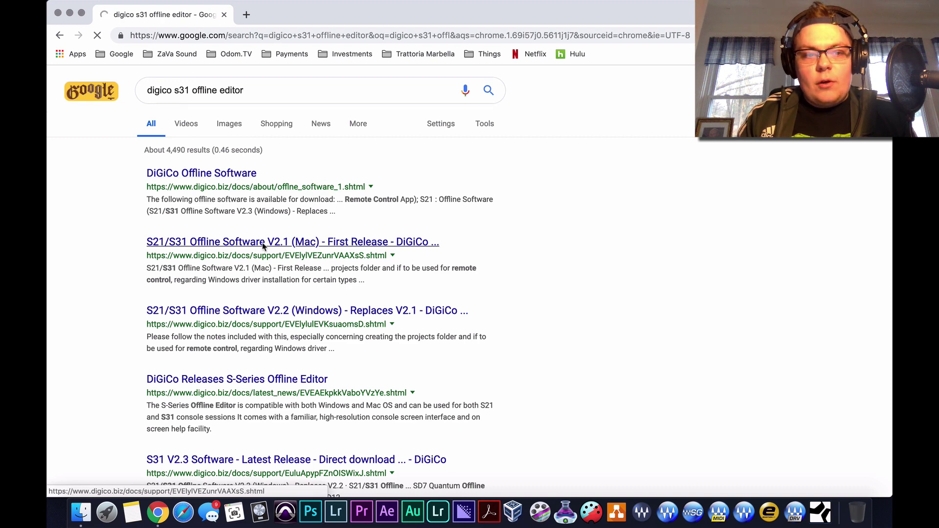
pyautogui.scroll(-5, 352, 335)
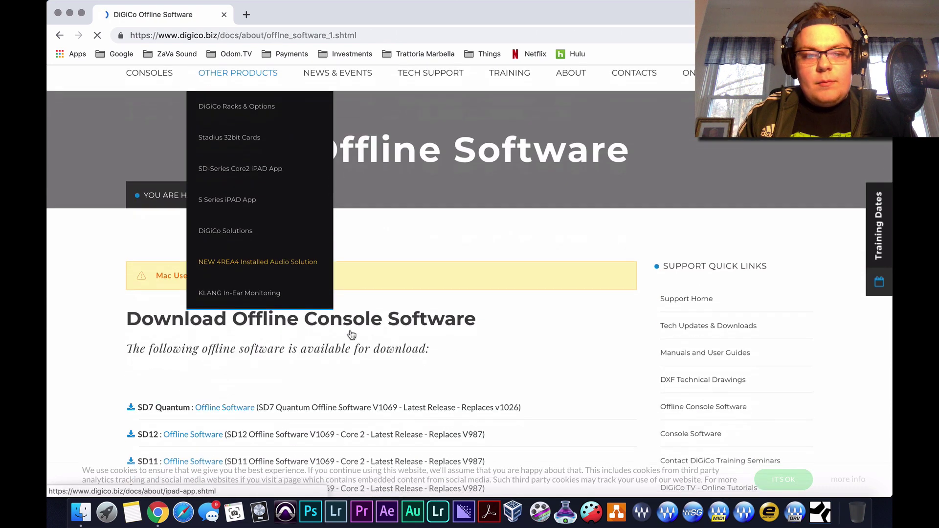
pyautogui.scroll(2, 366, 360)
pyautogui.click(241, 159)
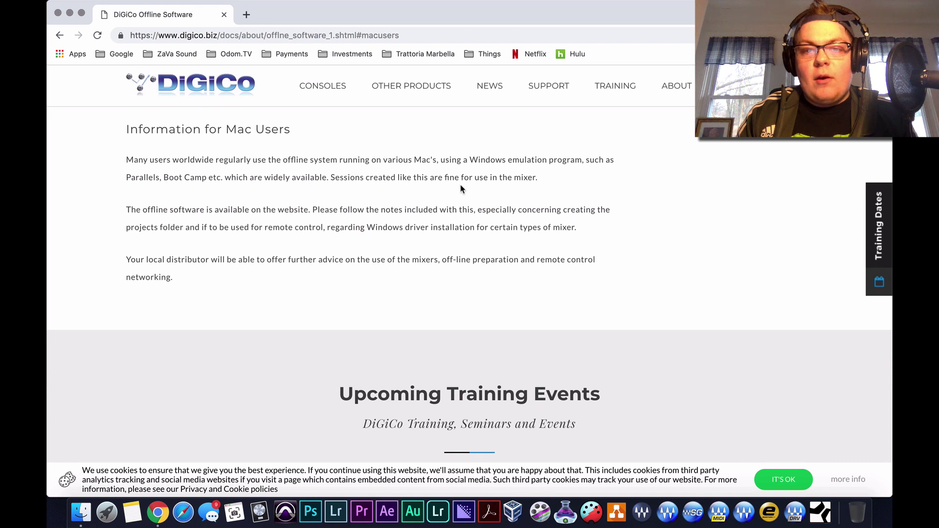
# Scroll up to the S21/S31 Offline Software download rows, V2.3 to V2.1.
pyautogui.scroll(1, 494, 188)
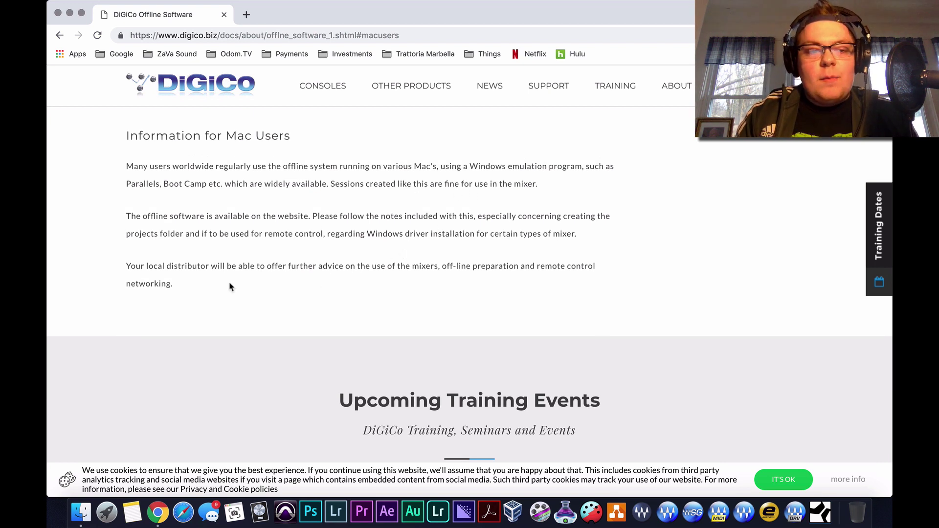
pyautogui.scroll(10, 234, 287)
pyautogui.scroll(-5, 230, 283)
pyautogui.scroll(15, 230, 282)
pyautogui.scroll(15, 230, 282)
pyautogui.scroll(15, 229, 286)
pyautogui.scroll(2, 230, 287)
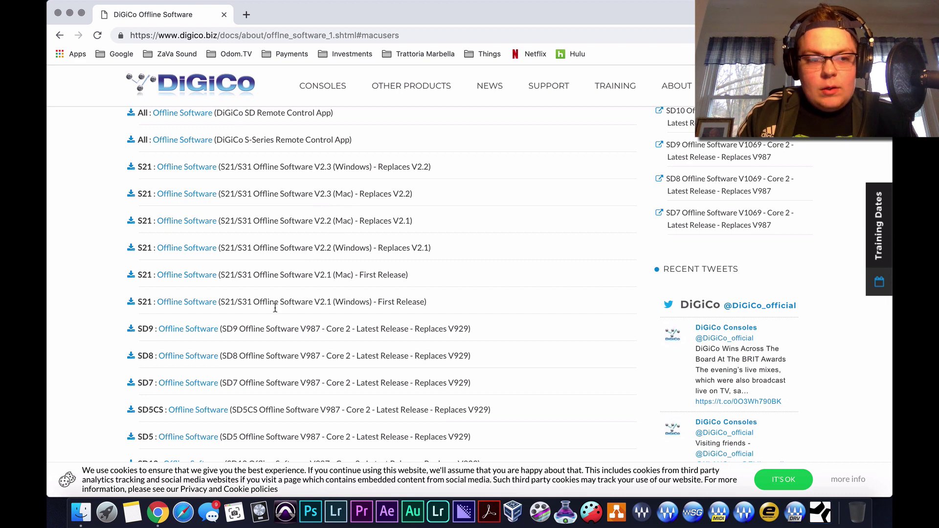
pyautogui.scroll(4, 246, 327)
pyautogui.scroll(4, 246, 328)
pyautogui.scroll(-4, 242, 323)
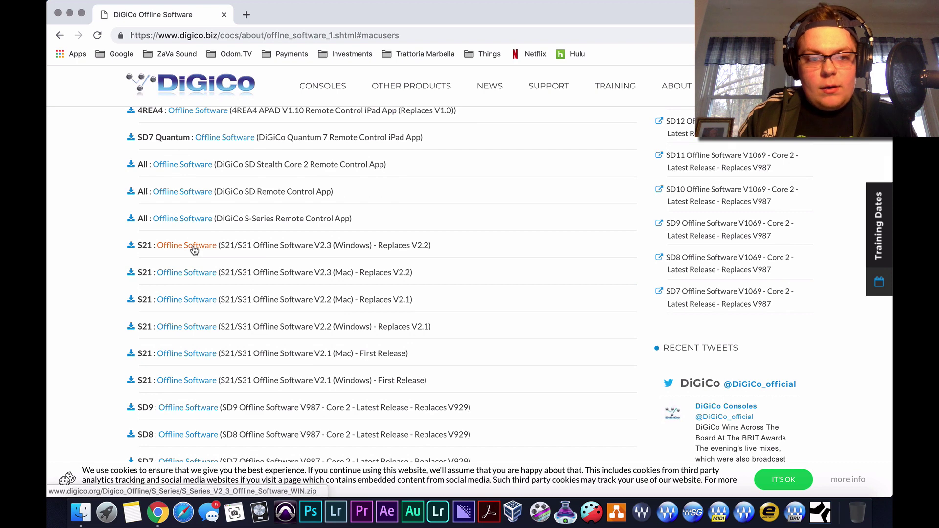
# Download the S21/S31 Offline Software V2.3 for Mac zip archive.
pyautogui.click(196, 278)
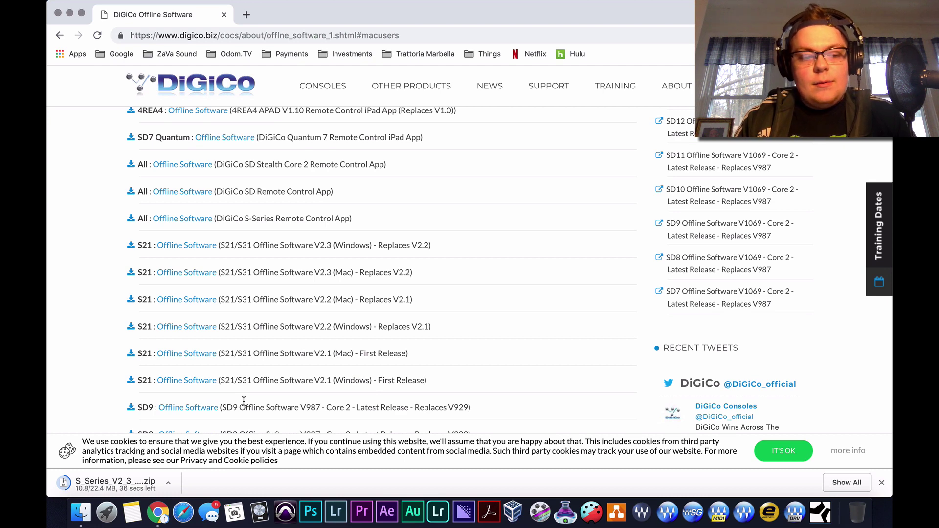
# Show Finder's Downloads folder while the S-Series Mac zip finishes downloading.
pyautogui.click(81, 512)
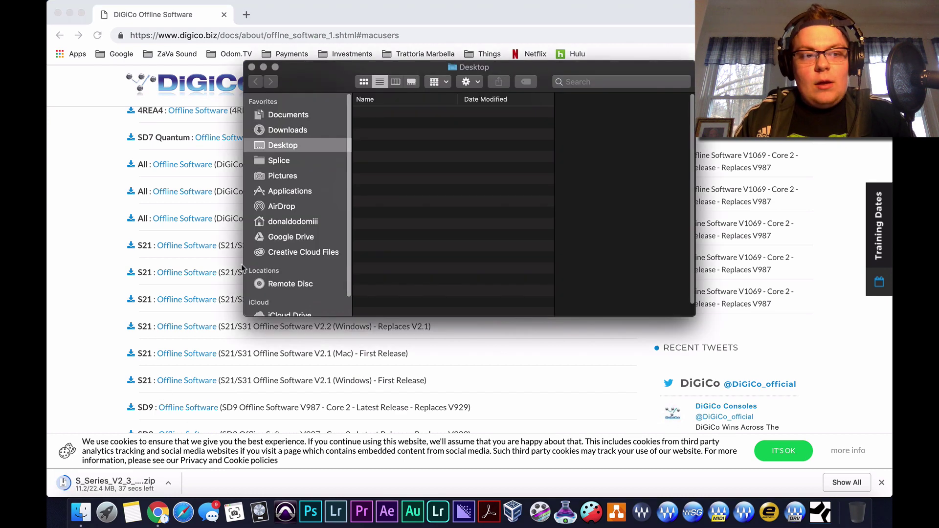
pyautogui.click(318, 131)
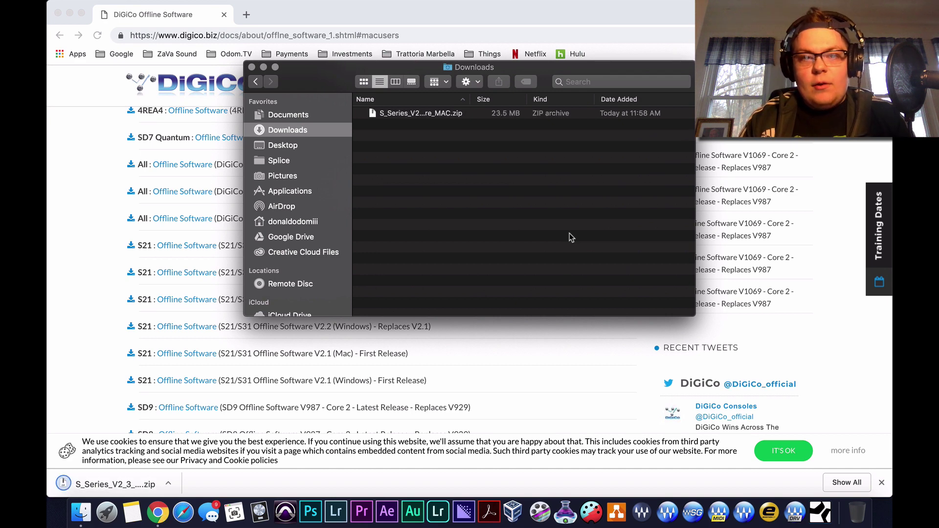
# Unzip the S-Series archive, open the editor disk image and accept the licence.
pyautogui.click(447, 114)
pyautogui.doubleClick(447, 114)
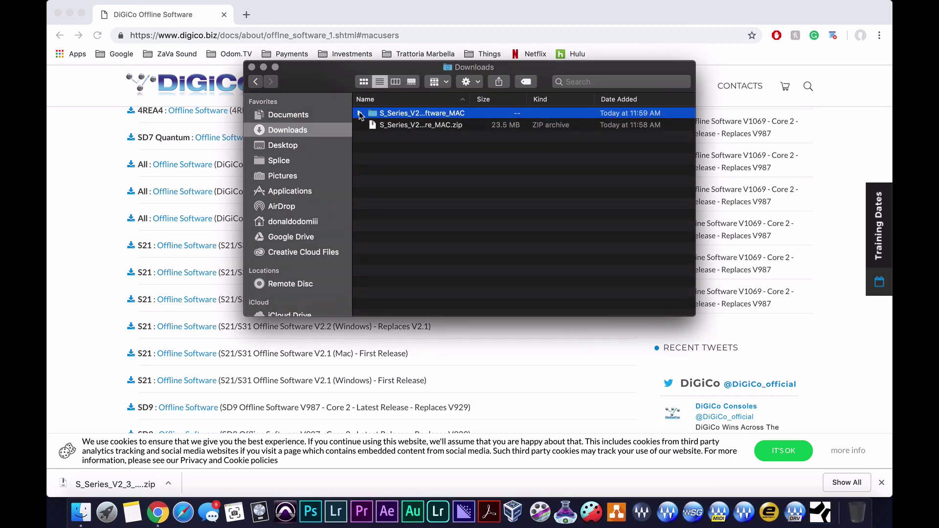
pyautogui.click(361, 113)
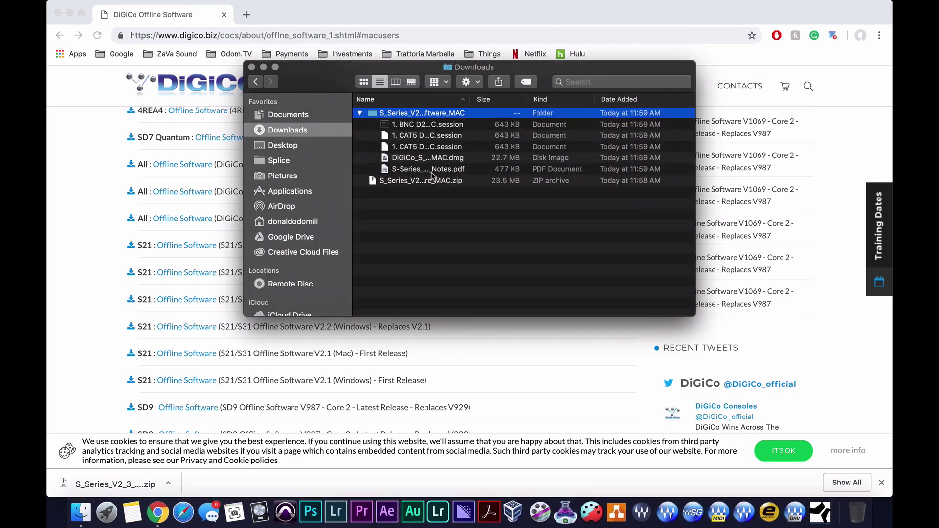
pyautogui.click(419, 159)
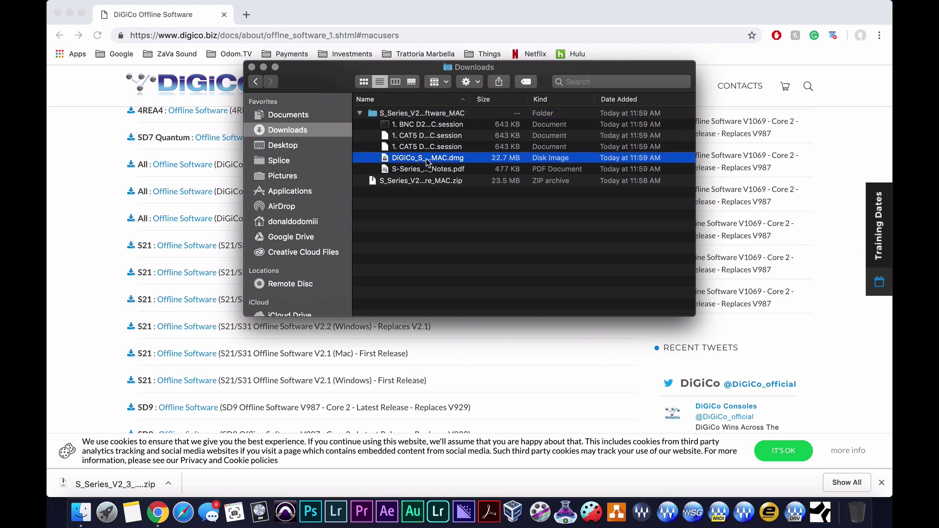
pyautogui.doubleClick(427, 158)
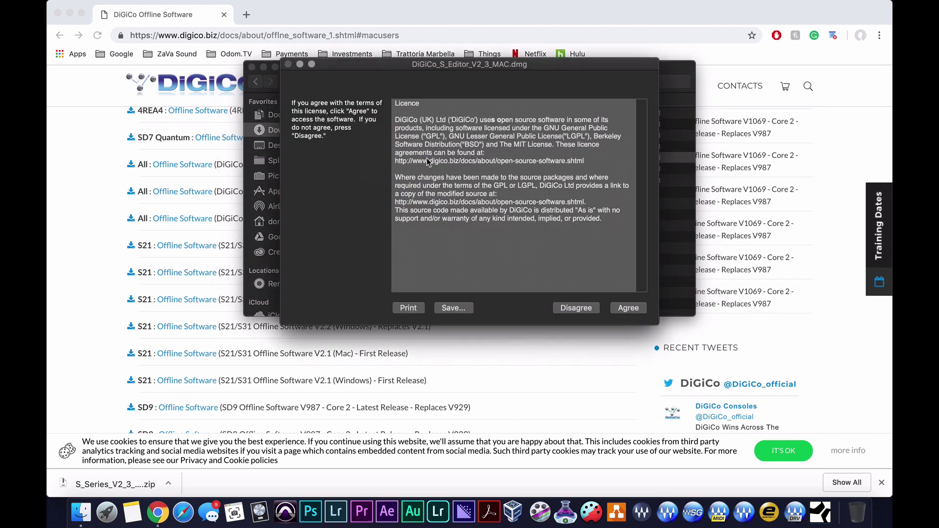
pyautogui.click(628, 308)
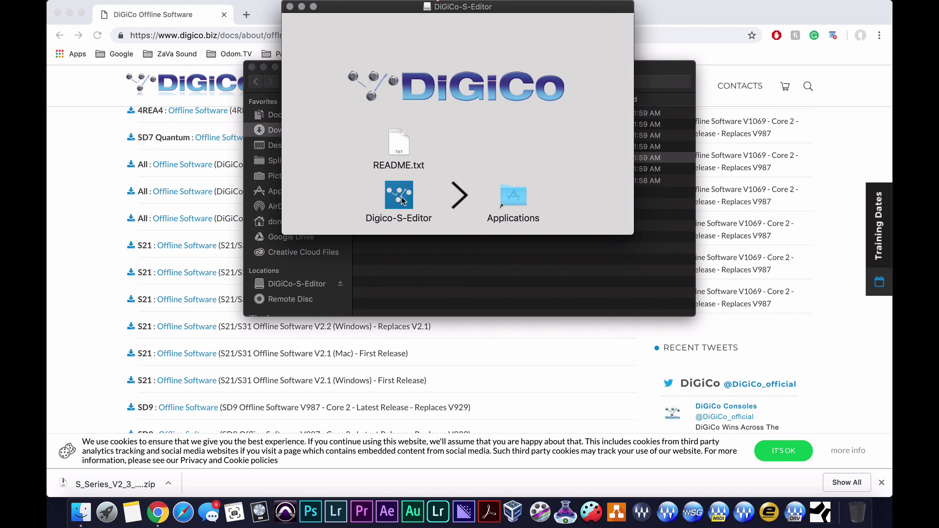
# Copy Digico-S-Editor into Applications and close the installer window.
pyautogui.click(398, 197)
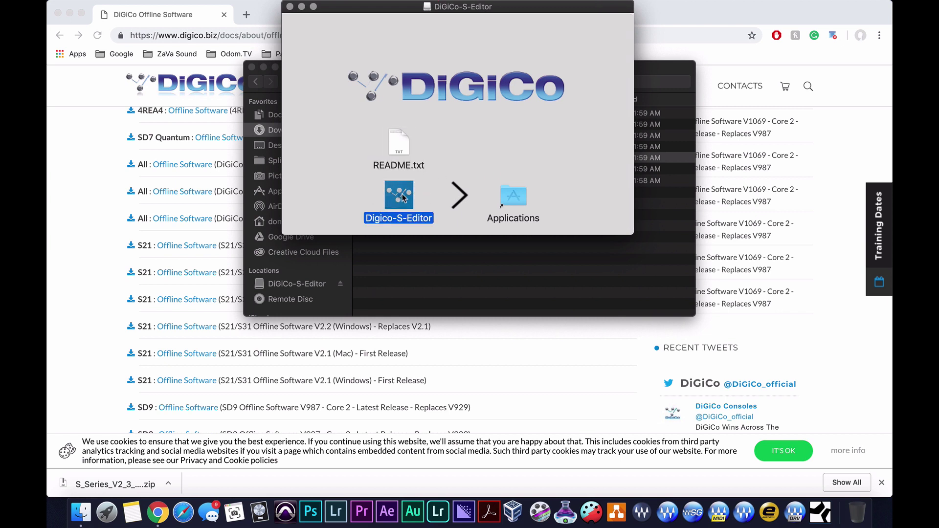
pyautogui.moveTo(387, 196); pyautogui.dragTo(510, 196)
pyautogui.click(455, 109)
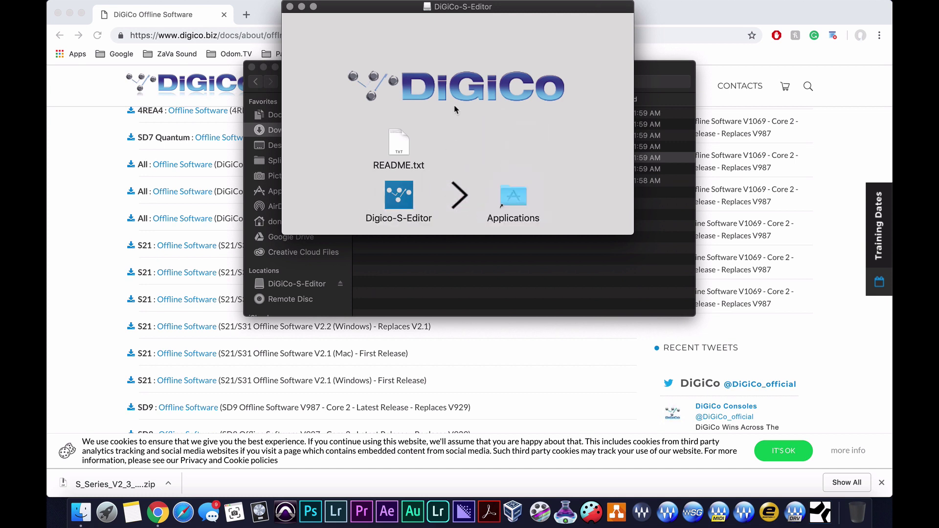
pyautogui.click(290, 6)
# Delete every item in Downloads and close the Finder window.
pyautogui.moveTo(391, 198); pyautogui.dragTo(413, 65)
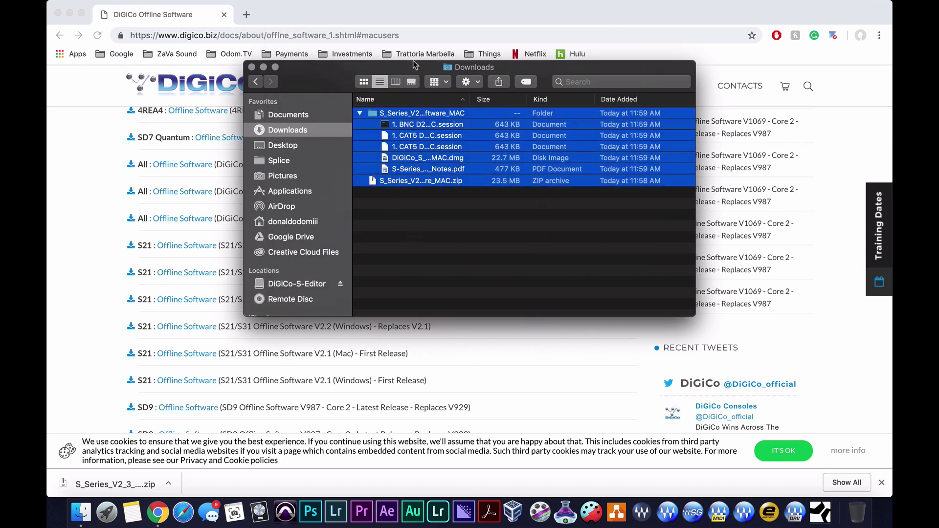
pyautogui.press('super+BackSpace')
pyautogui.click(288, 146)
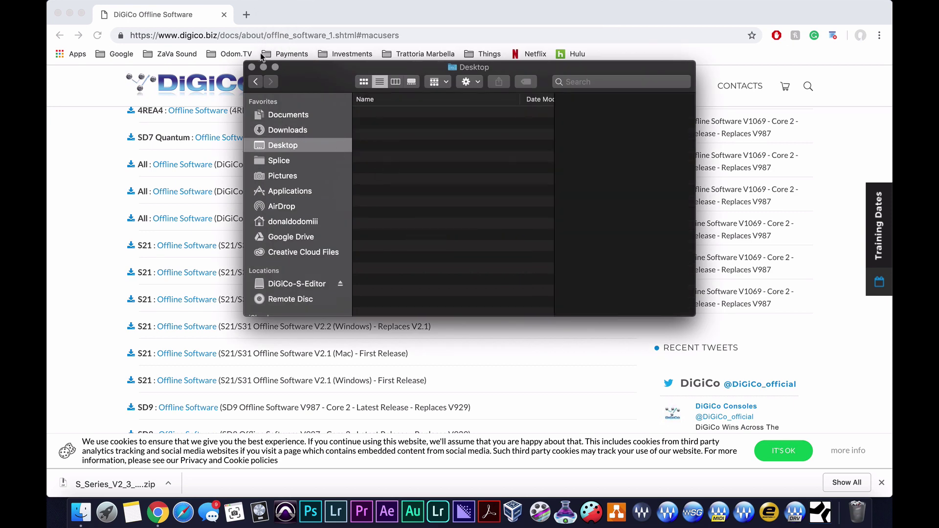
pyautogui.click(251, 67)
# Close Chrome, eject the DiGiCo-S-Editor disk image and add the editor to the Dock.
pyautogui.click(881, 483)
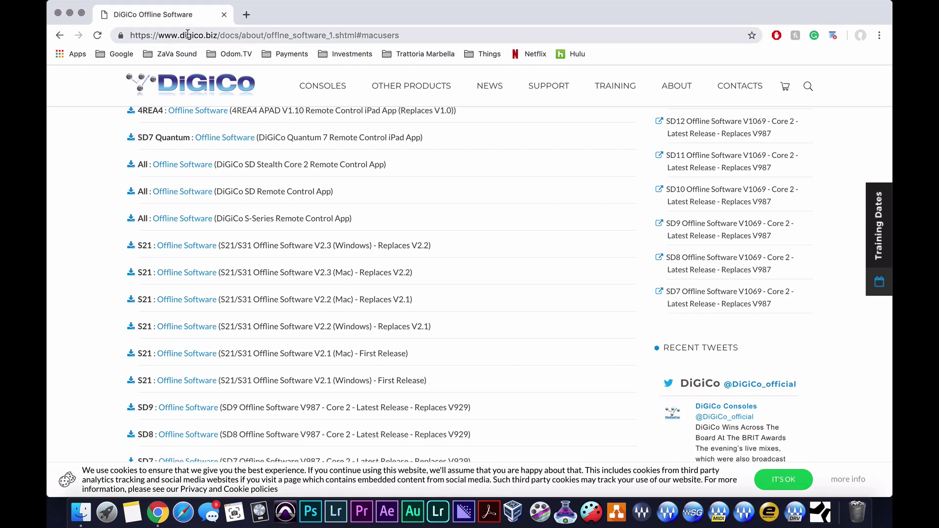
pyautogui.click(57, 14)
pyautogui.moveTo(857, 31); pyautogui.dragTo(857, 510)
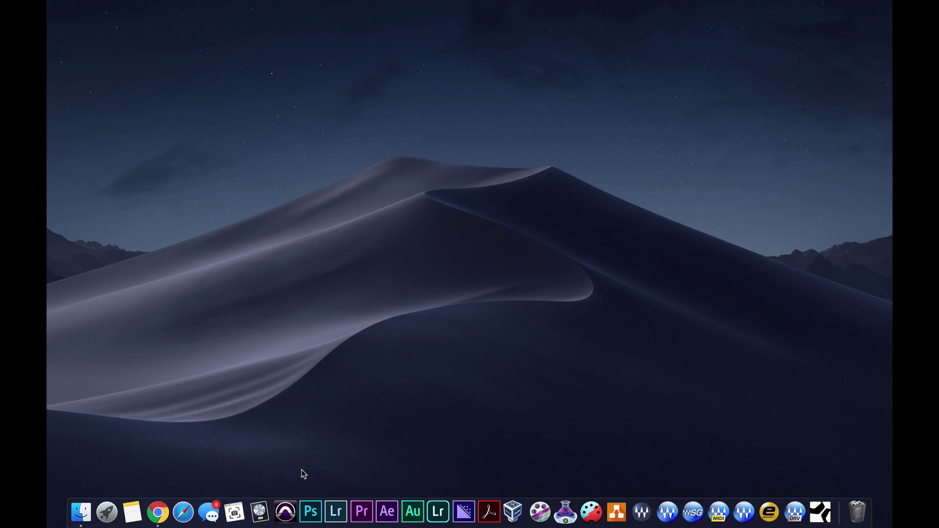
pyautogui.press('F4')
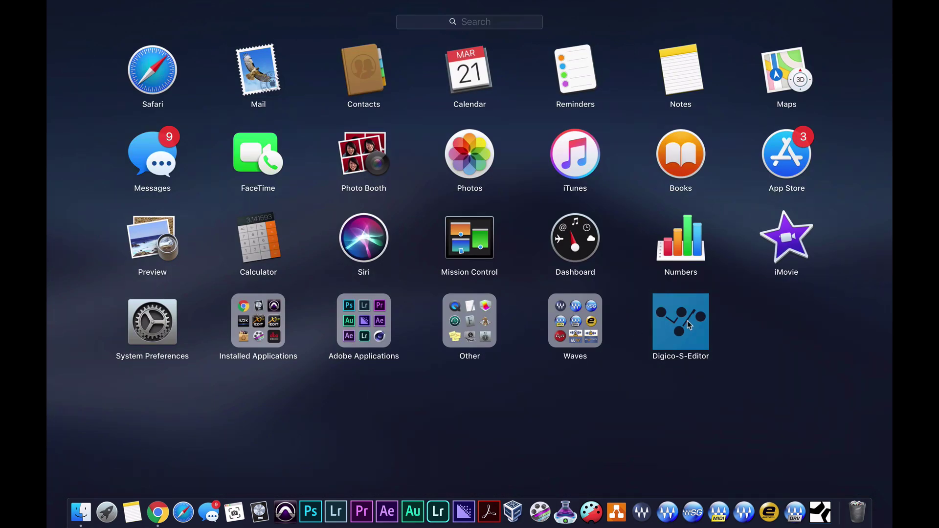
pyautogui.moveTo(671, 339); pyautogui.dragTo(827, 522)
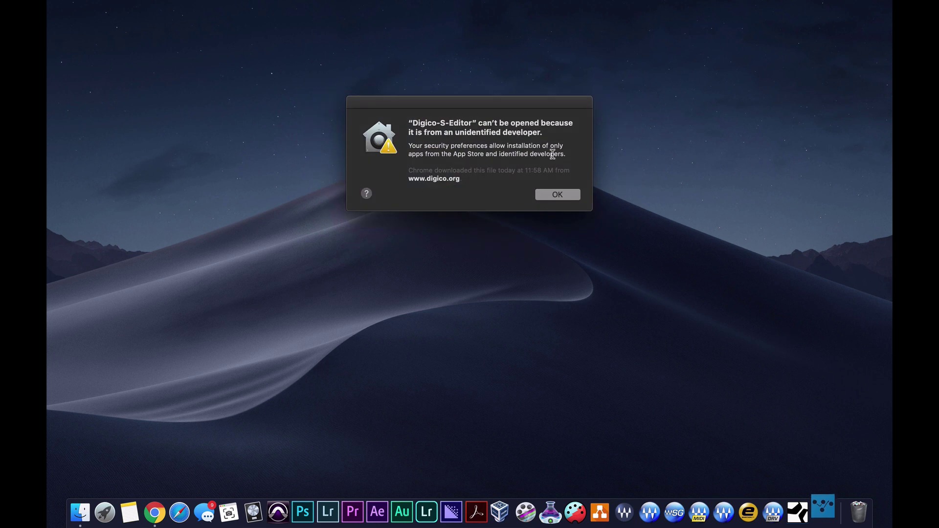
# Allow the blocked Digico-S-Editor via Security & Privacy's Open Anyway and confirm.
pyautogui.click(558, 195)
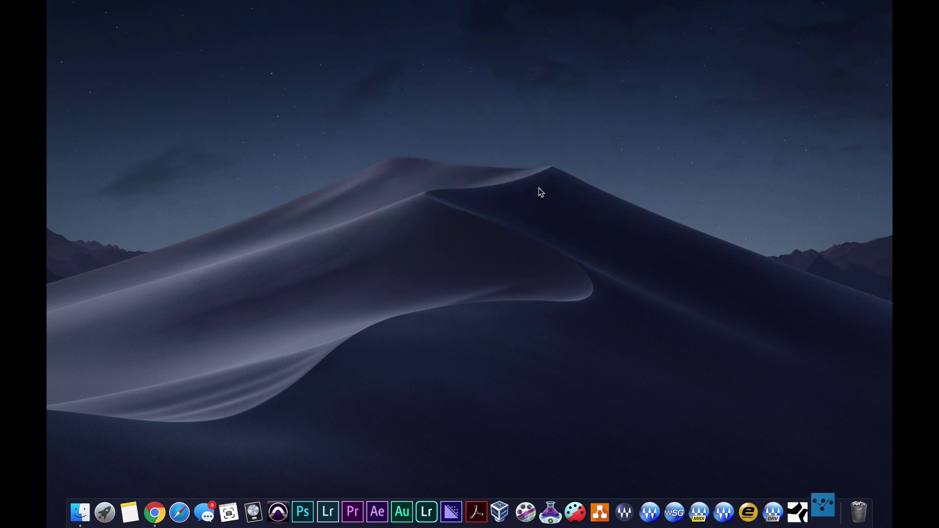
pyautogui.click(68, 5)
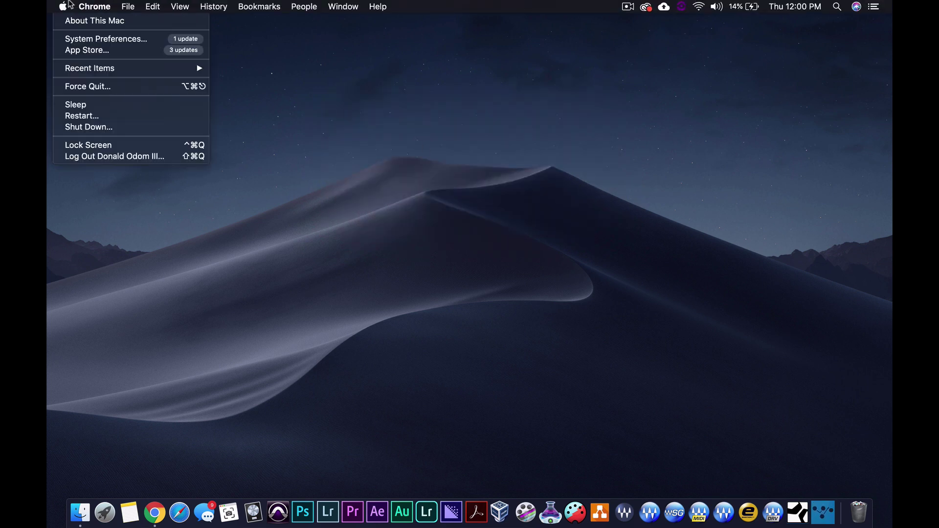
pyautogui.click(97, 40)
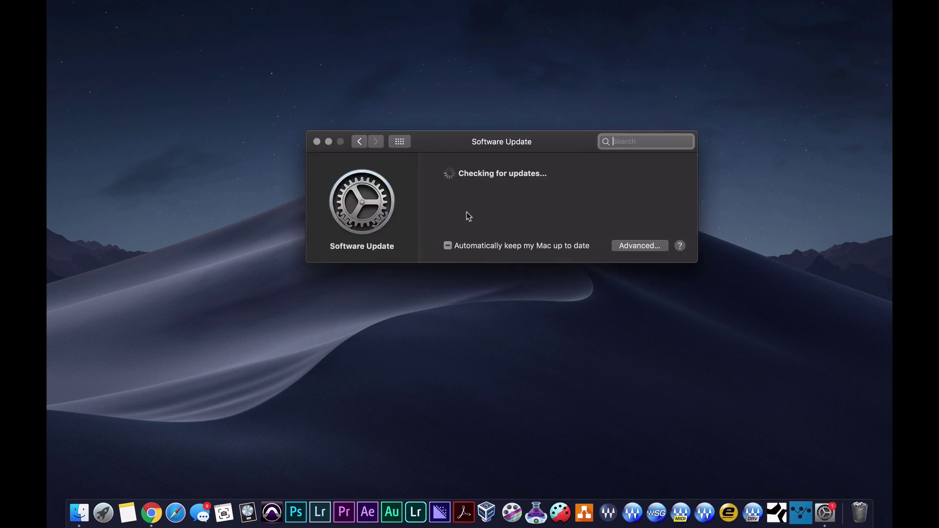
pyautogui.click(361, 141)
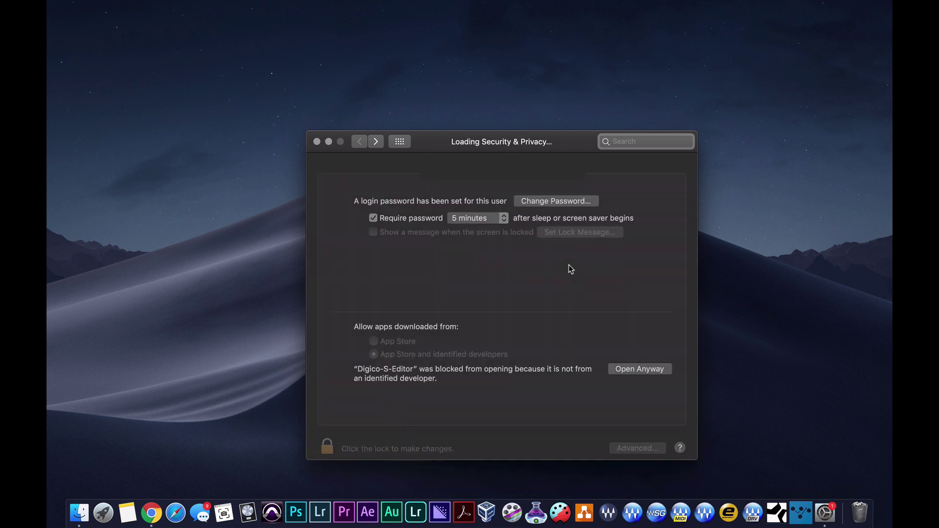
pyautogui.click(654, 368)
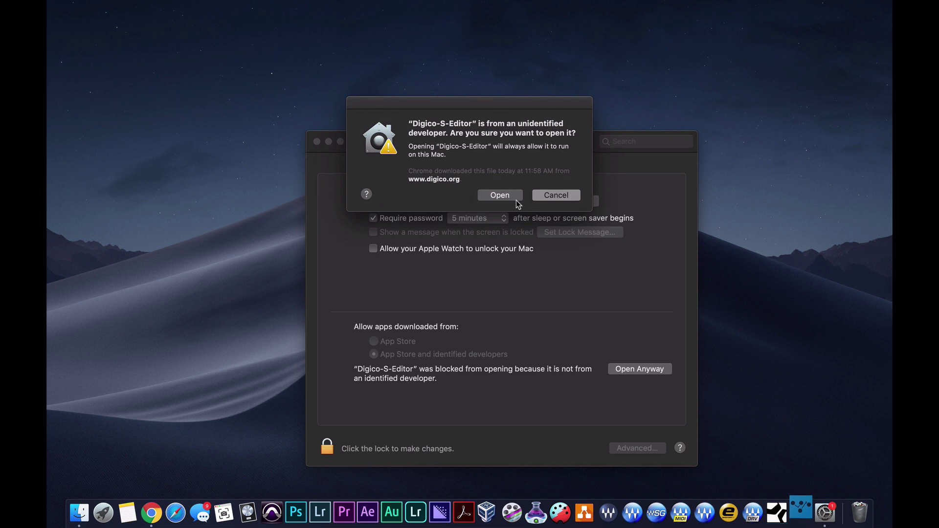
pyautogui.click(511, 195)
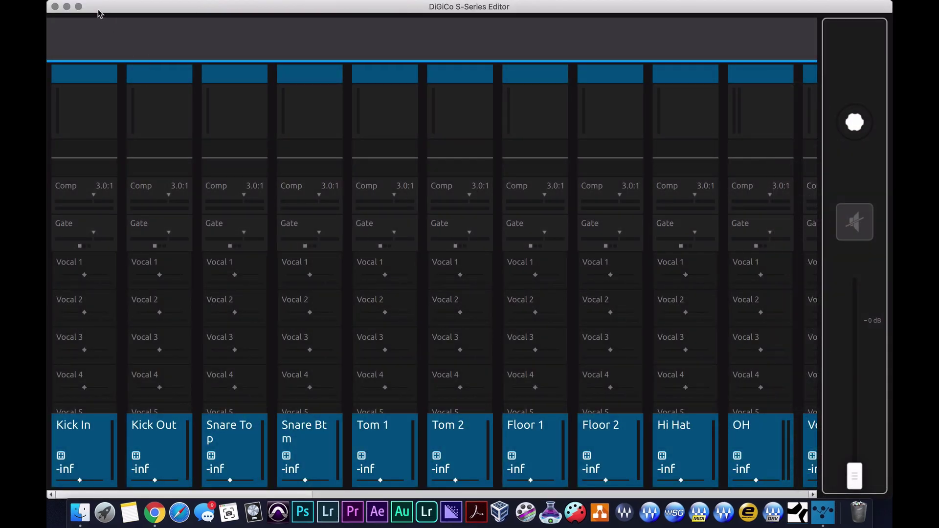
# Make the editor full screen and browse the Transformation-Church channel strips.
pyautogui.click(78, 7)
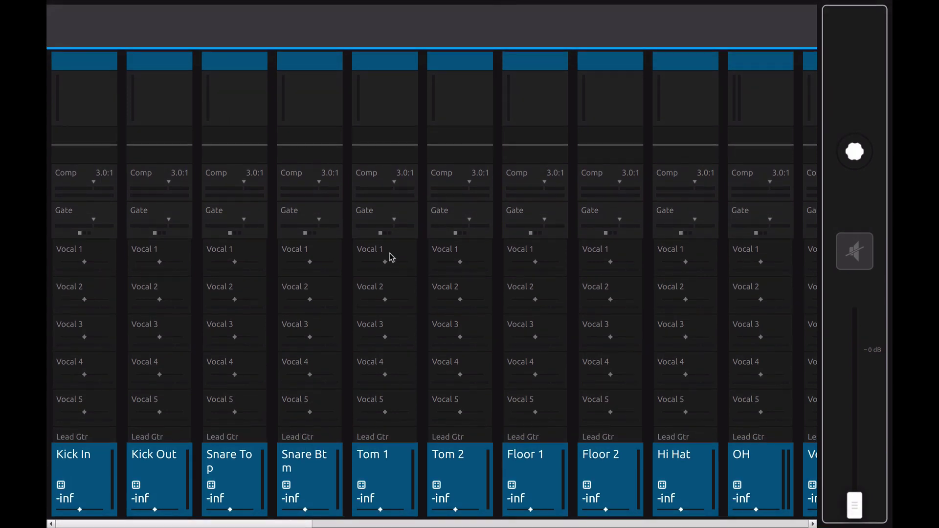
pyautogui.hscroll(15, 420, 116)
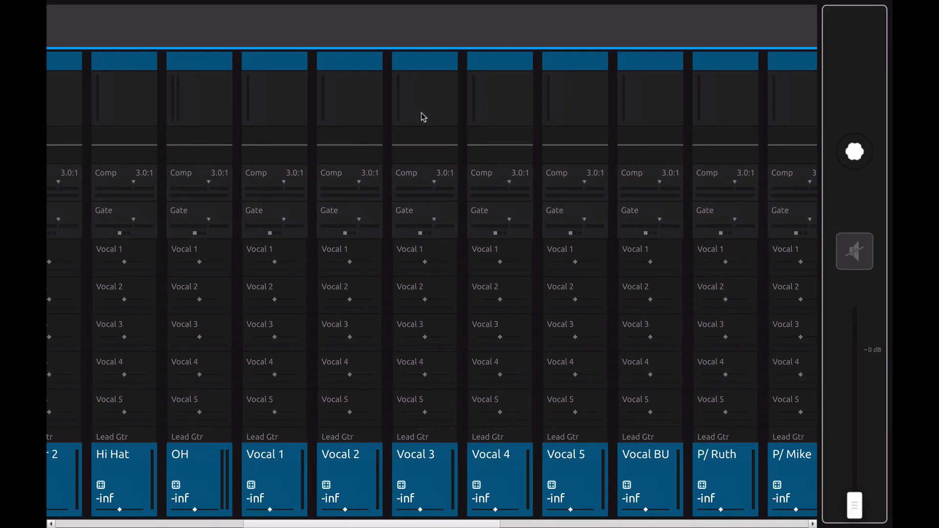
pyautogui.hscroll(3, 422, 116)
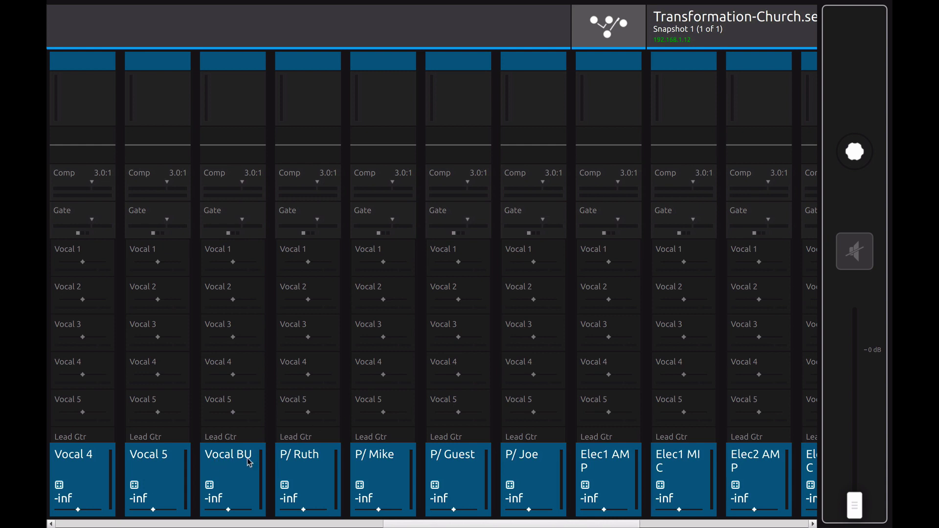
pyautogui.hscroll(5, 283, 462)
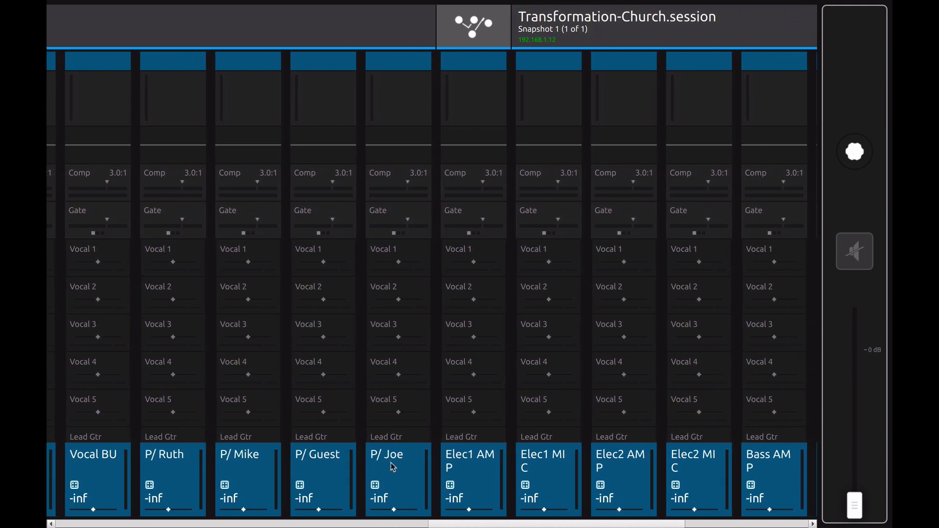
pyautogui.hscroll(5, 377, 465)
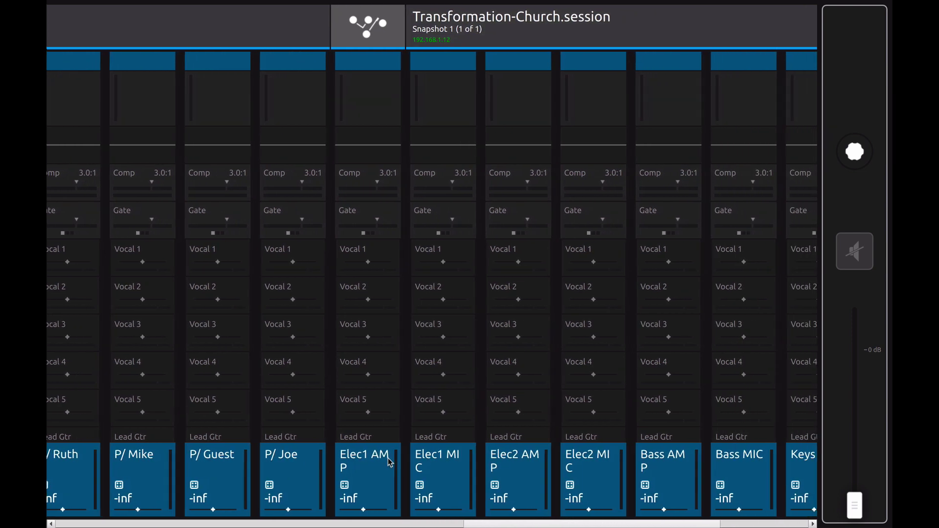
pyautogui.hscroll(5, 390, 463)
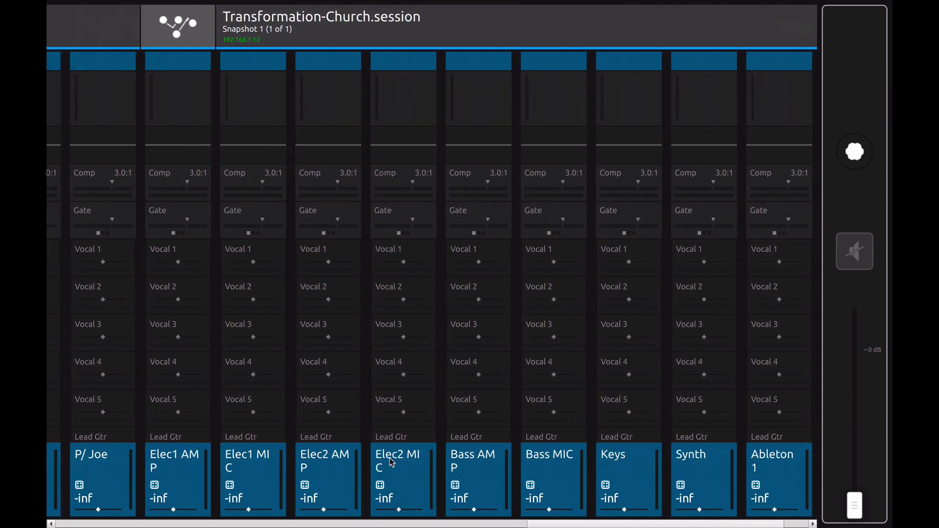
pyautogui.hscroll(-10, 392, 463)
pyautogui.hscroll(-10, 389, 462)
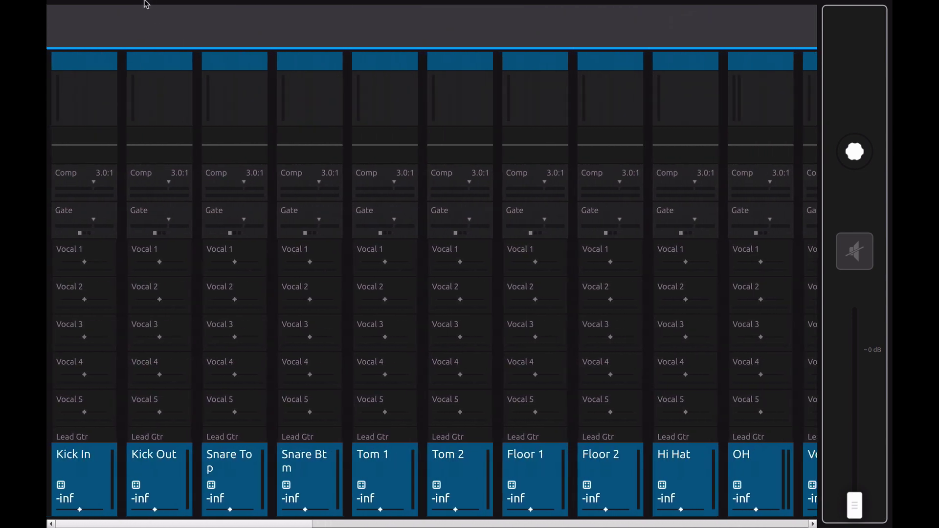
# Return the editor to a normal-sized window, reposition it, and browse the strips again.
pyautogui.moveTo(146, 4)
pyautogui.click(79, 20)
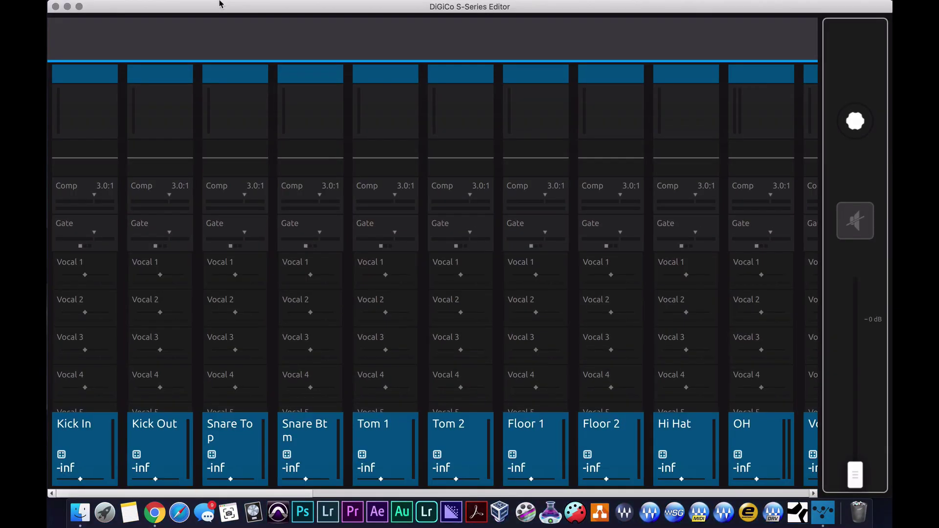
pyautogui.moveTo(219, 4)
pyautogui.mouseDown()
pyautogui.moveTo(216, 59)
pyautogui.moveTo(268, 188)
pyautogui.moveTo(218, 14)
pyautogui.mouseUp()
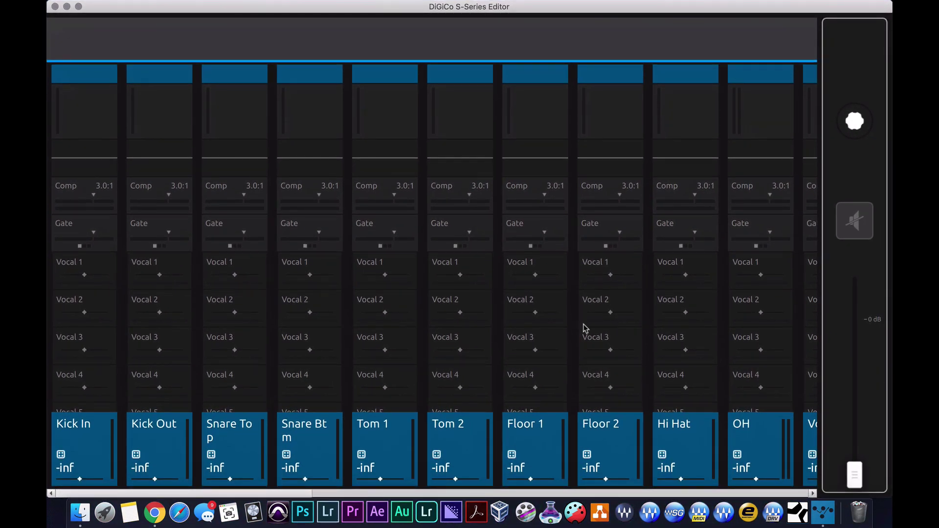
pyautogui.hscroll(10, 709, 445)
pyautogui.hscroll(10, 709, 445)
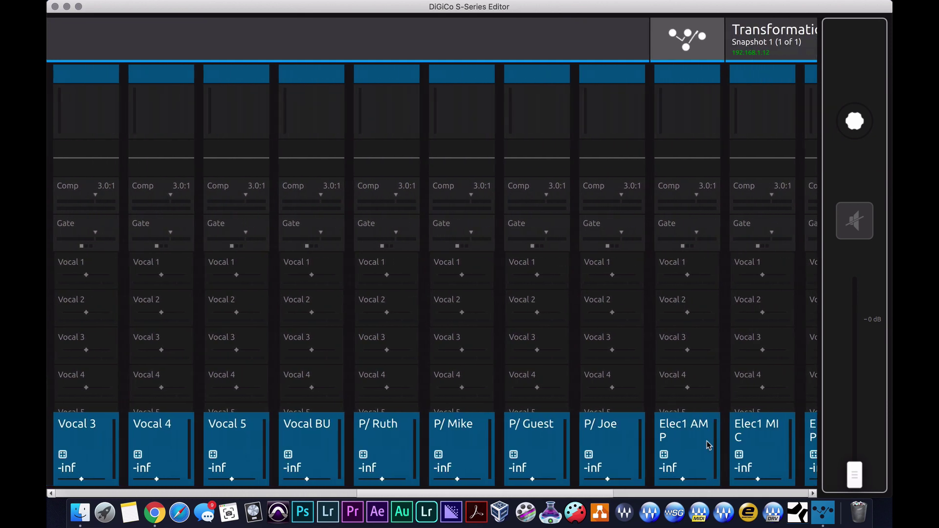
pyautogui.hscroll(3, 709, 445)
pyautogui.hscroll(-15, 708, 444)
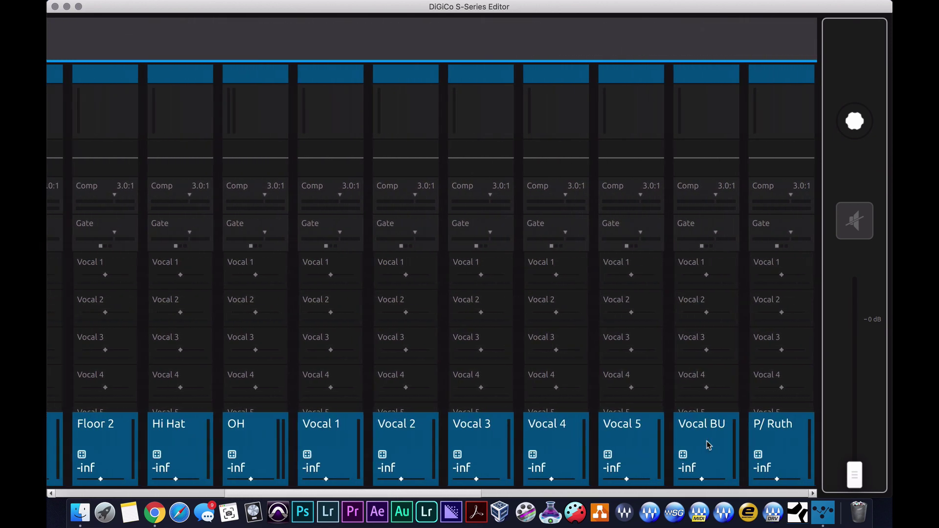
pyautogui.hscroll(-4, 708, 444)
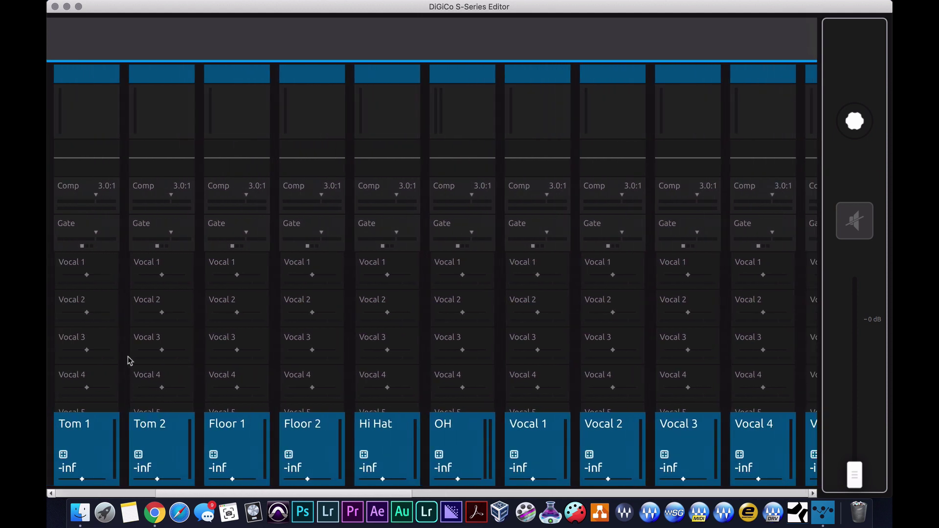
pyautogui.click(89, 426)
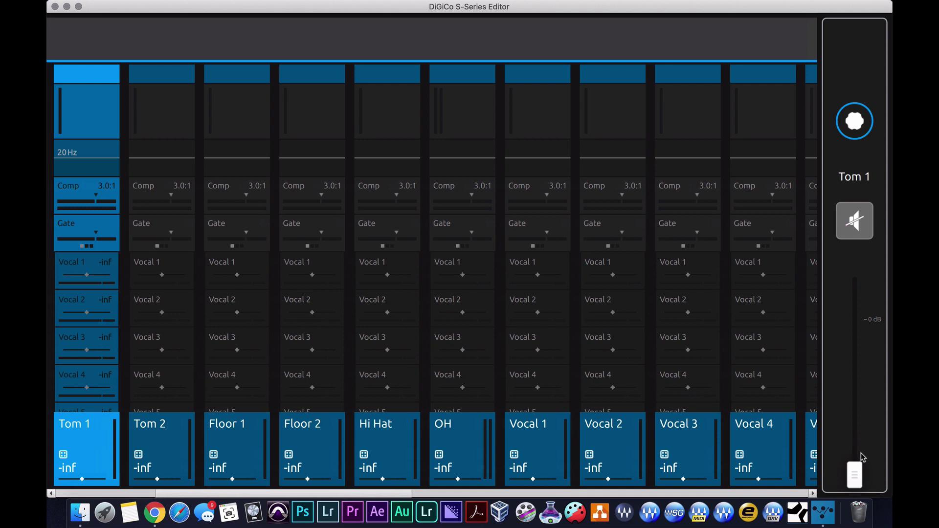
pyautogui.moveTo(857, 465); pyautogui.dragTo(857, 315)
pyautogui.click(468, 431)
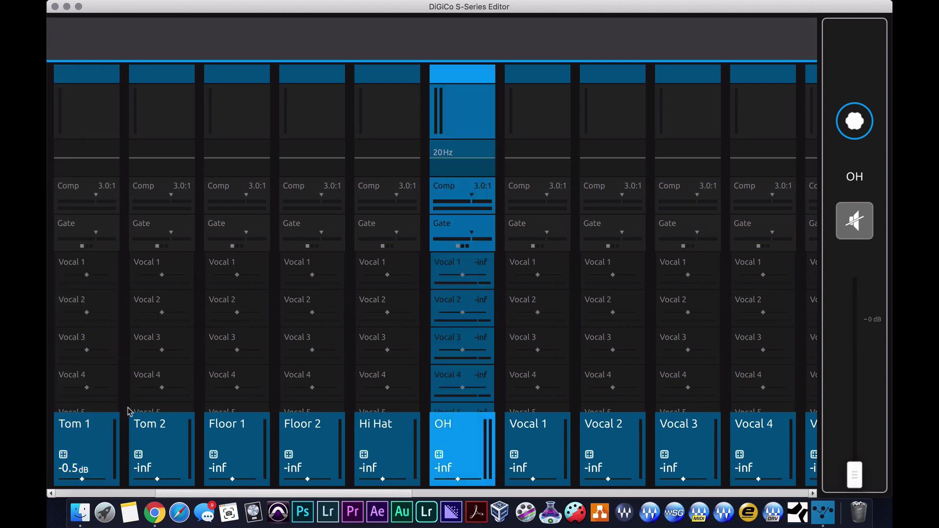
pyautogui.click(89, 437)
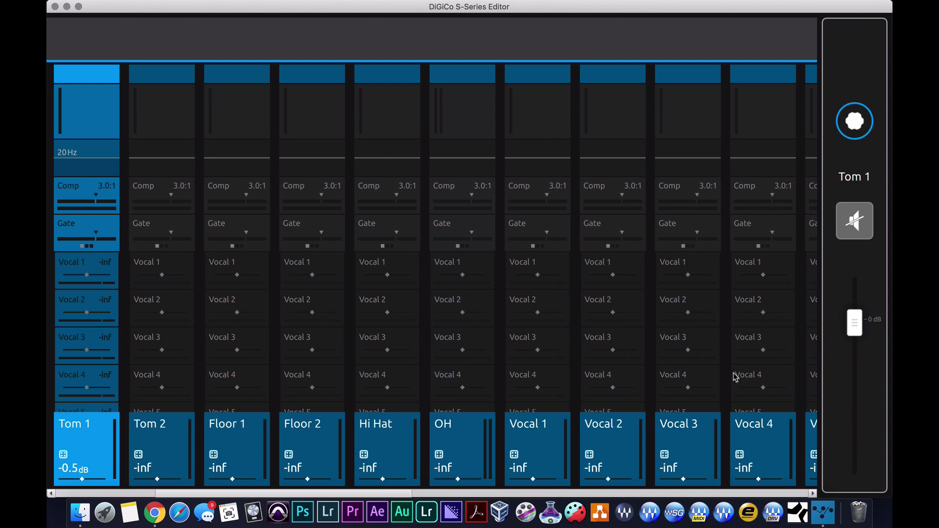
pyautogui.moveTo(857, 329); pyautogui.dragTo(856, 477)
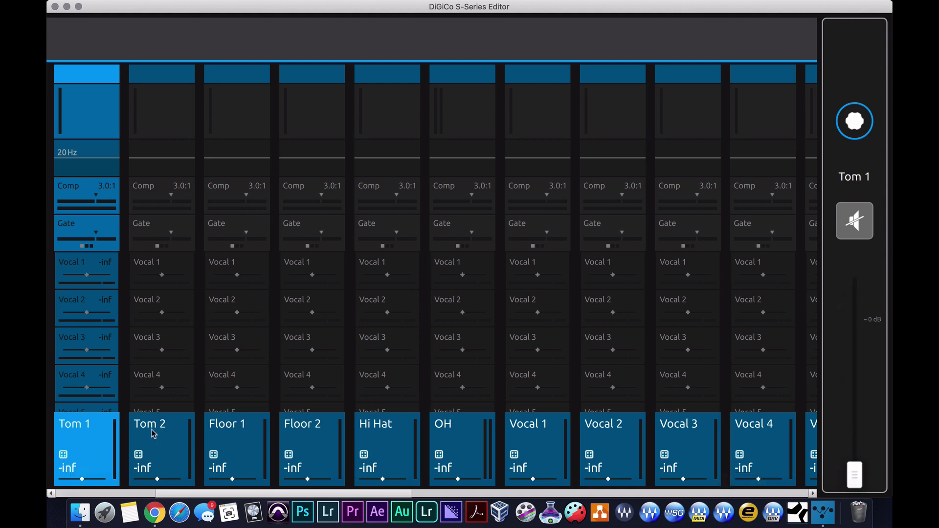
pyautogui.hscroll(-4, 206, 433)
pyautogui.click(90, 439)
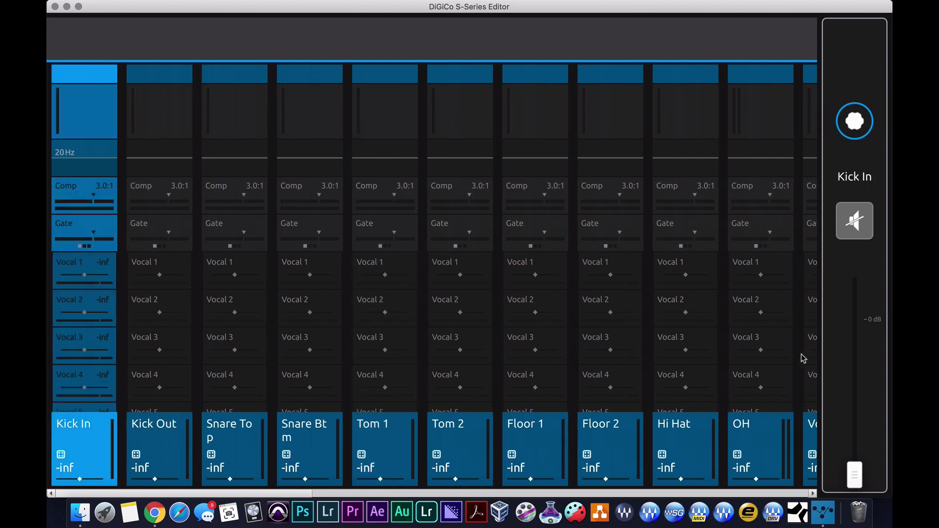
pyautogui.moveTo(862, 474); pyautogui.dragTo(862, 319)
pyautogui.click(163, 443)
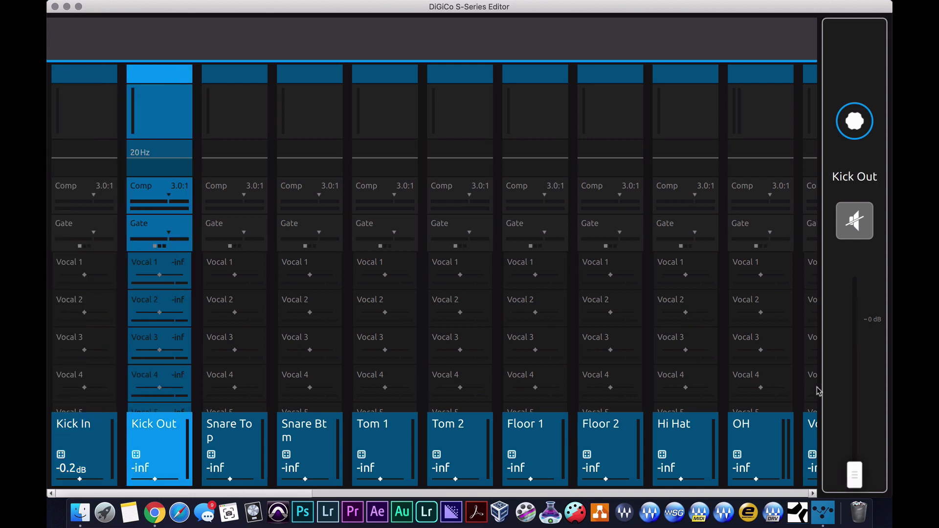
pyautogui.moveTo(857, 455); pyautogui.dragTo(856, 356)
pyautogui.click(85, 440)
pyautogui.click(131, 443)
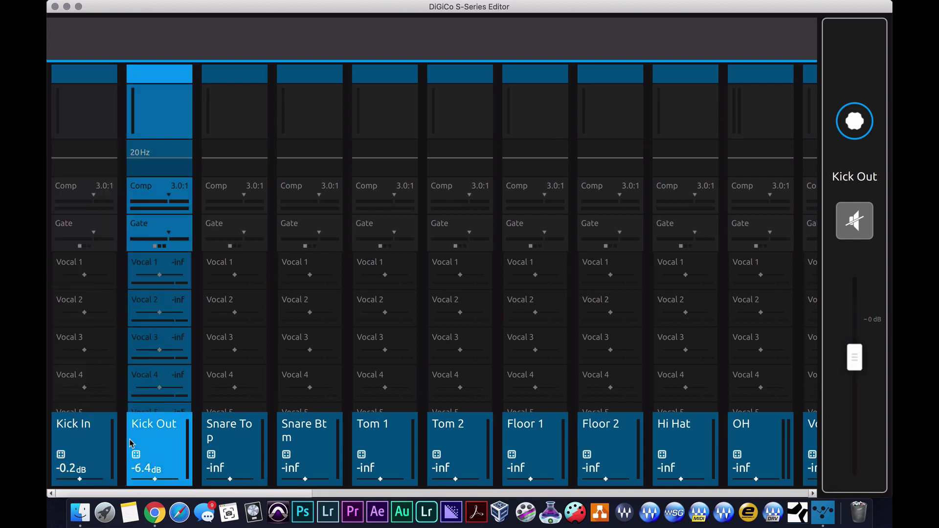
pyautogui.click(61, 425)
pyautogui.moveTo(855, 322); pyautogui.dragTo(855, 472)
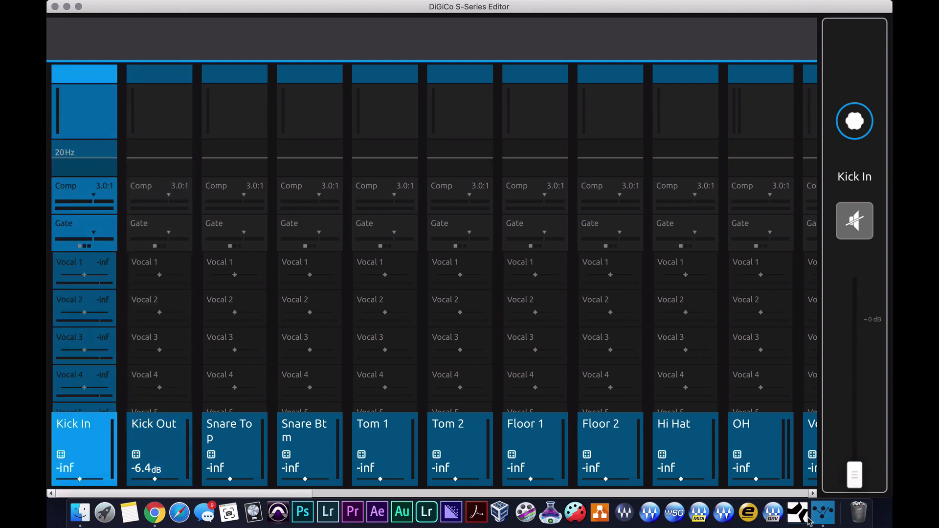
pyautogui.click(146, 477)
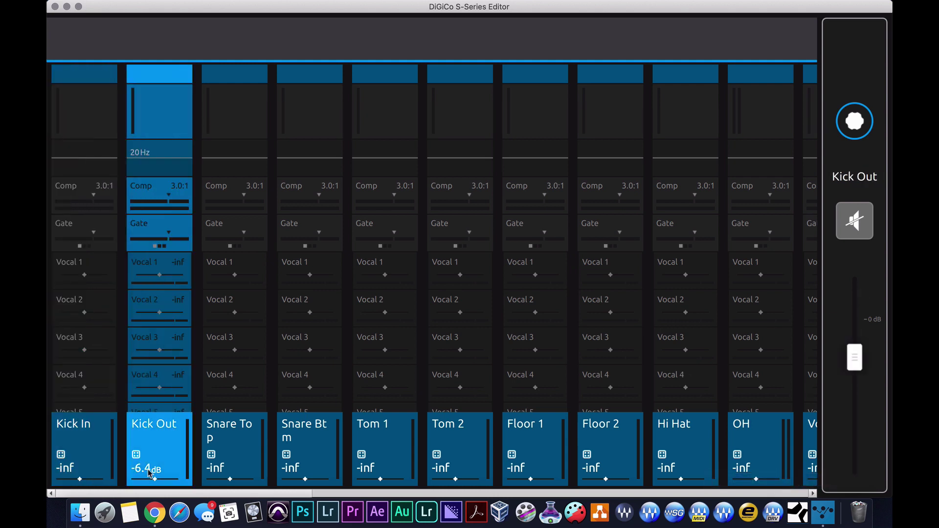
pyautogui.moveTo(851, 369); pyautogui.dragTo(838, 504)
pyautogui.moveTo(861, 125); pyautogui.dragTo(861, 131)
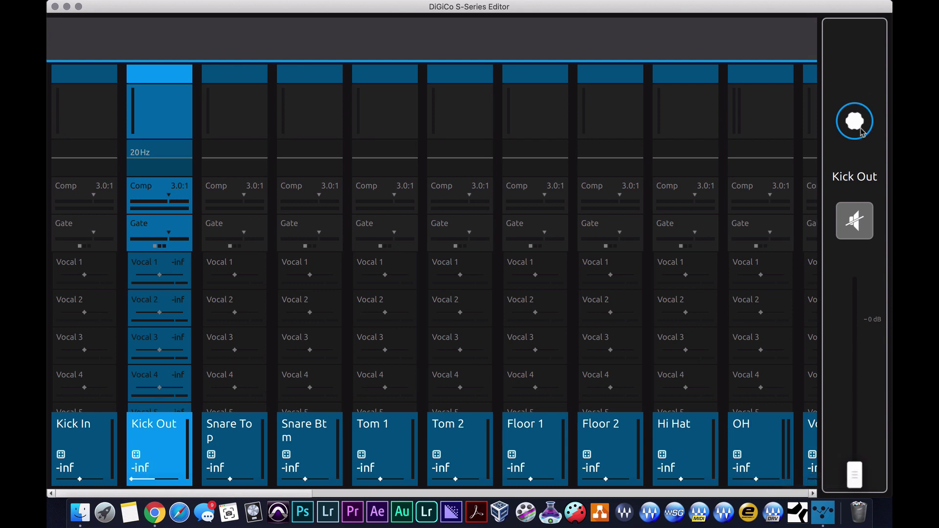
pyautogui.moveTo(851, 145); pyautogui.dragTo(842, 171)
pyautogui.moveTo(855, 121); pyautogui.dragTo(758, 136)
pyautogui.moveTo(860, 135)
pyautogui.mouseDown()
pyautogui.moveTo(801, 132)
pyautogui.moveTo(842, 130)
pyautogui.mouseUp()
pyautogui.doubleClick(843, 130)
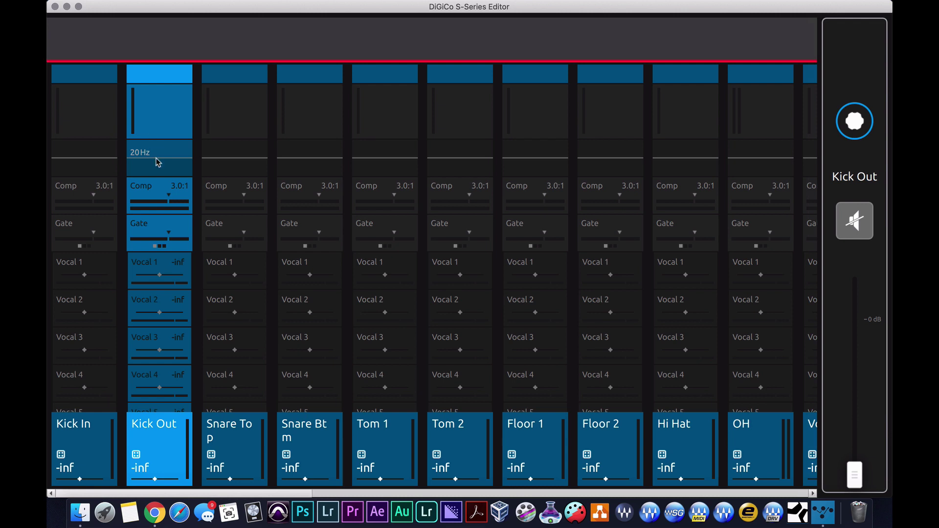
# Switch the editor's interface to the left screen layout.
pyautogui.click(191, 6)
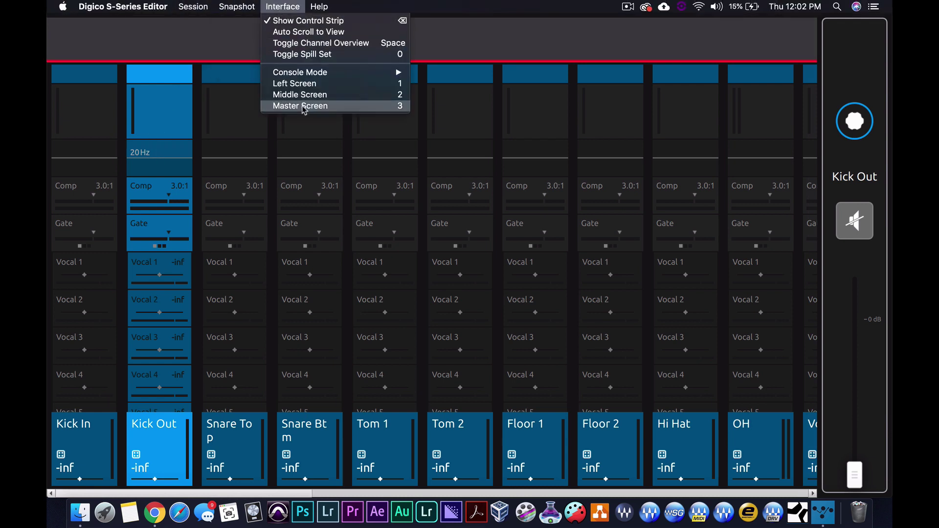
pyautogui.click(317, 84)
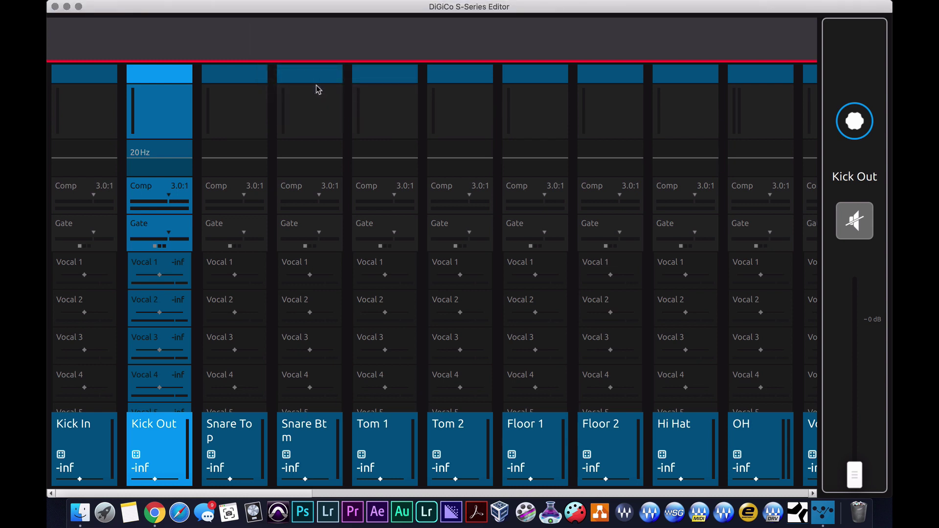
pyautogui.click(237, 6)
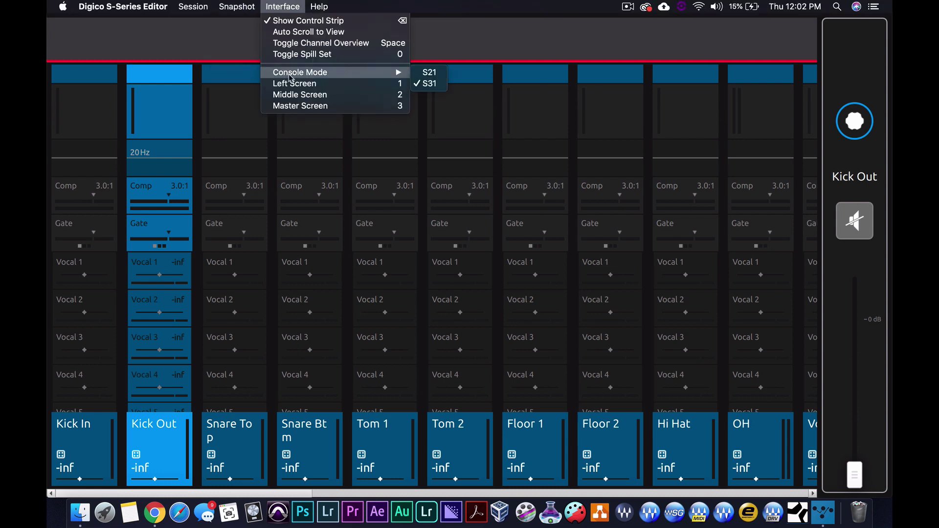
pyautogui.click(469, 36)
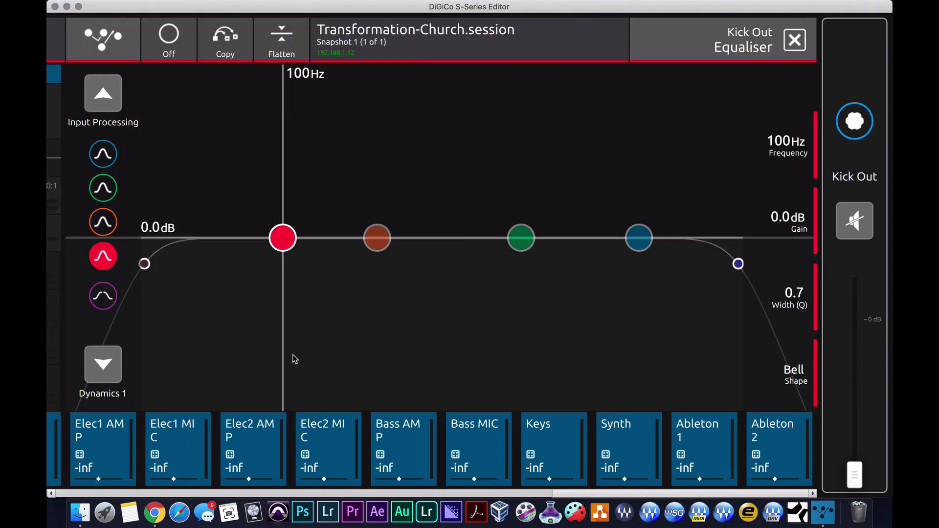
# Bring the Vocal 2 through P/ Joe strips into view beside the EQ panel.
pyautogui.hscroll(-5, 295, 359)
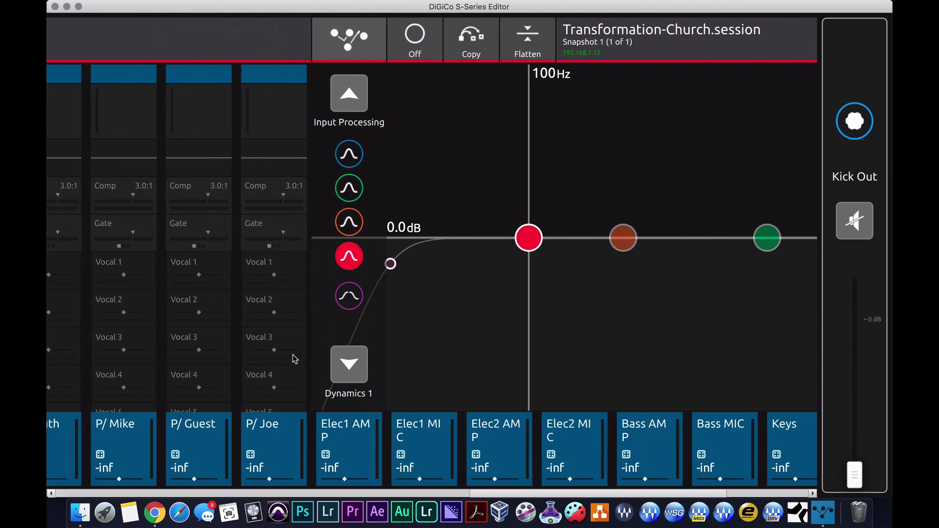
pyautogui.hscroll(-6, 570, 332)
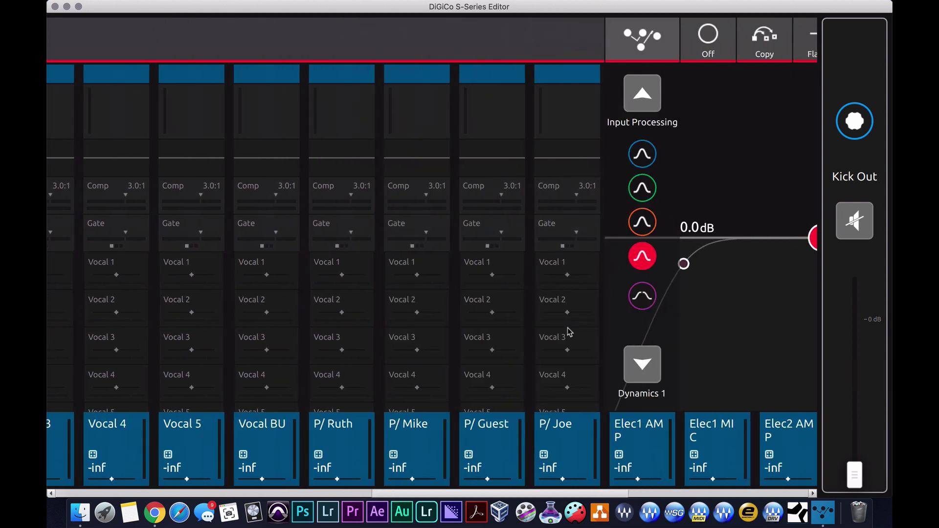
pyautogui.hscroll(-2, 746, 332)
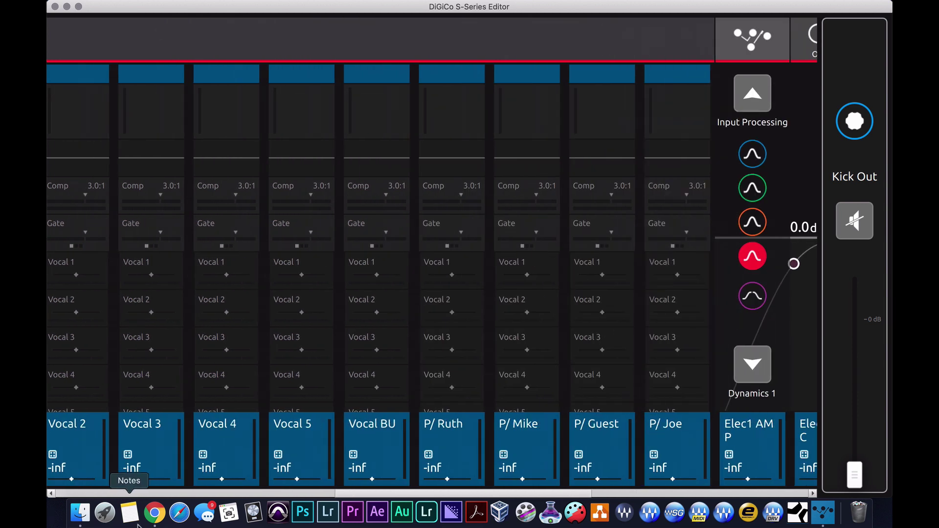
# Google 'digico s31' and preview an S31 console photo in Images results.
pyautogui.click(155, 512)
pyautogui.write('digico')
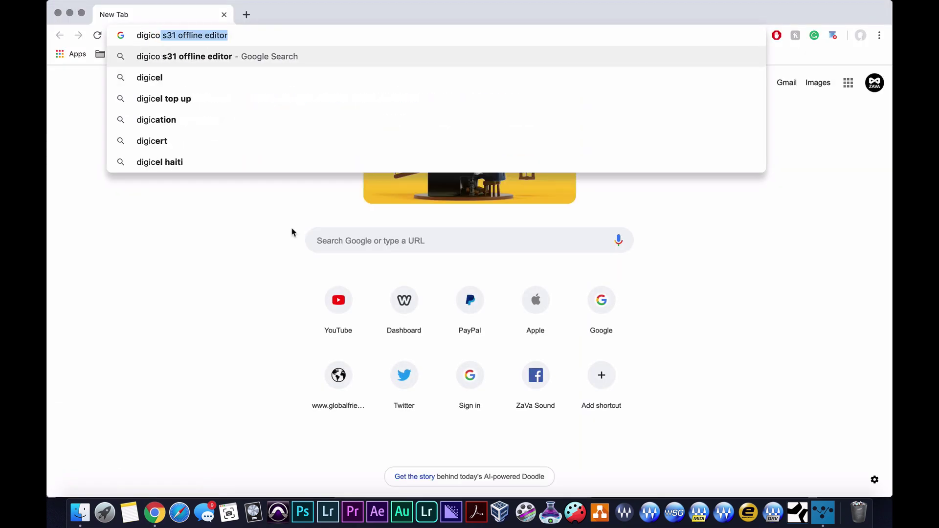
pyautogui.write(' s31')
pyautogui.press('Return')
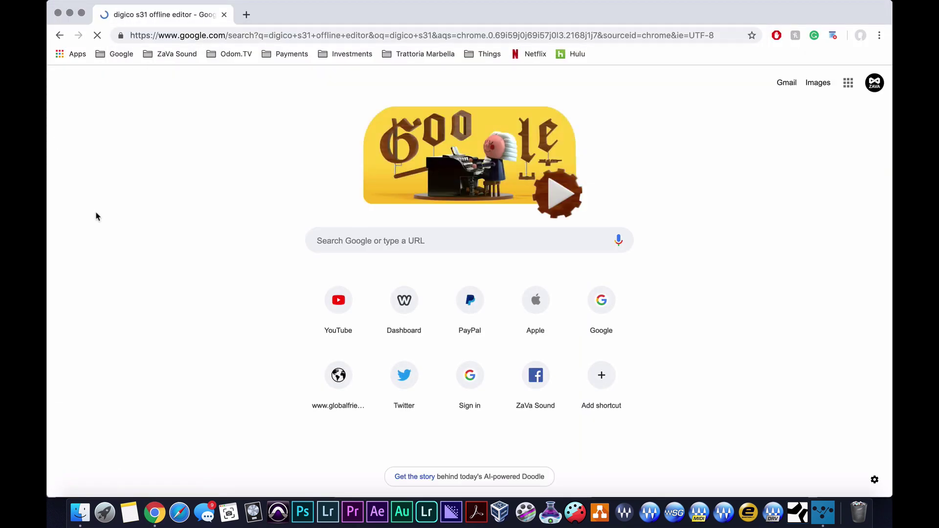
pyautogui.moveTo(261, 92); pyautogui.dragTo(183, 89)
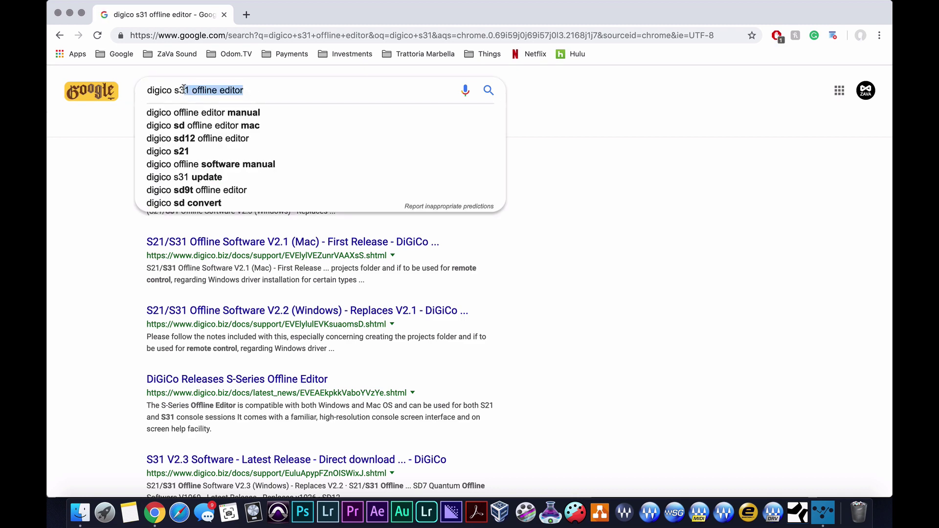
pyautogui.press('BackSpace')
pyautogui.press('Return')
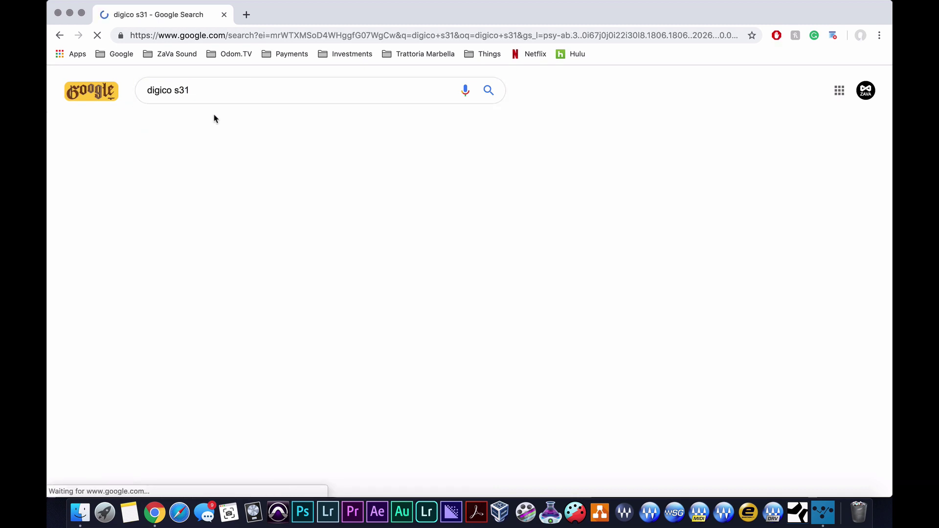
pyautogui.click(231, 127)
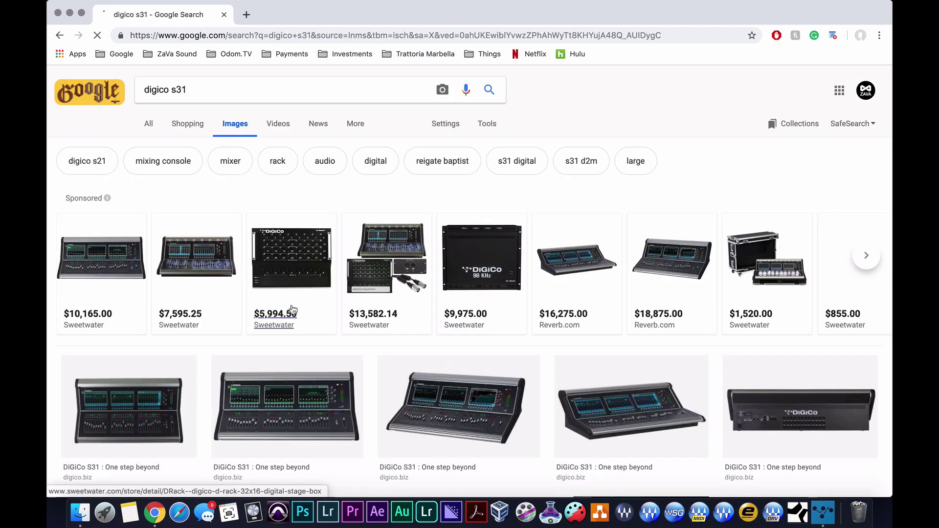
pyautogui.click(250, 402)
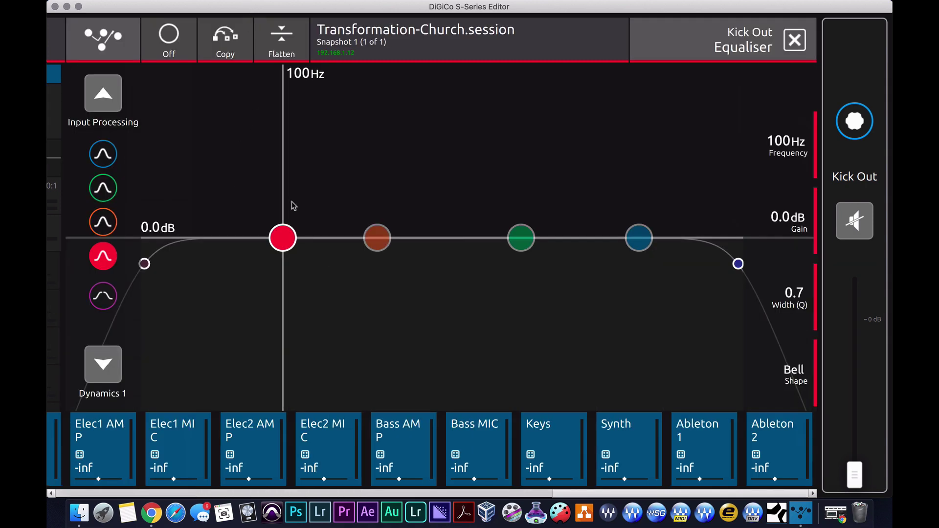
# Shape Elec2 MIC's EQ: boost lows ~6.6 dB, cut -3 dB at 301 Hz, +4.3 dB at 1.66 kHz.
pyautogui.click(333, 440)
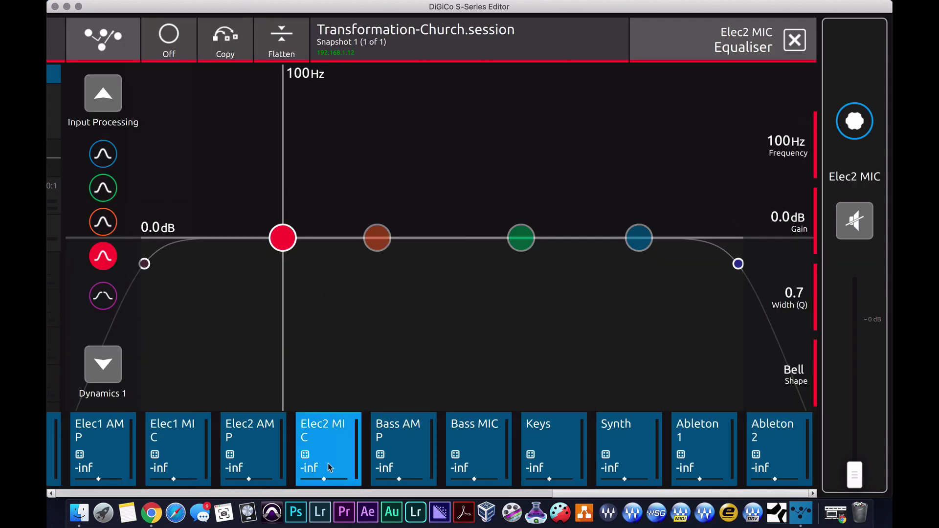
pyautogui.moveTo(284, 238); pyautogui.dragTo(284, 182)
pyautogui.moveTo(365, 241); pyautogui.dragTo(365, 273)
pyautogui.moveTo(521, 238); pyautogui.dragTo(524, 202)
pyautogui.click(399, 446)
pyautogui.click(323, 446)
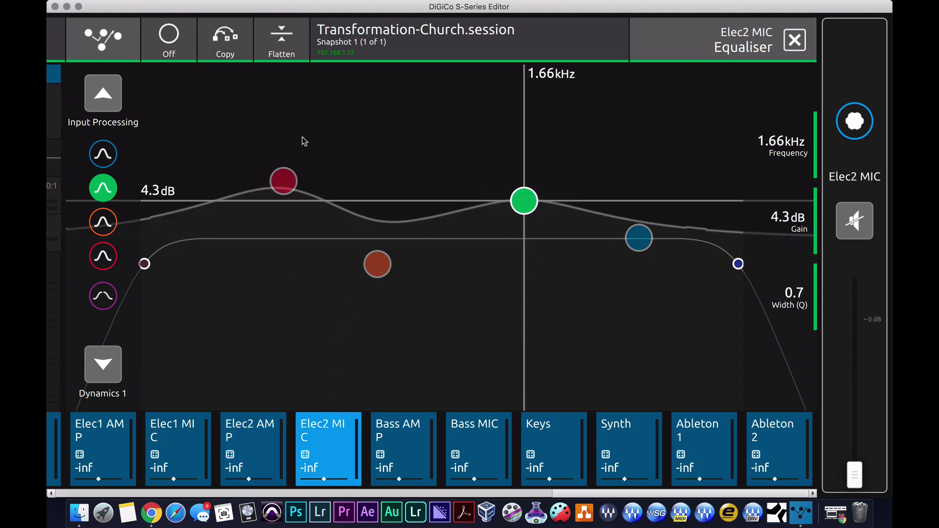
# Scroll the channel strips back left and open the snapshot options list.
pyautogui.hscroll(-10, 266, 122)
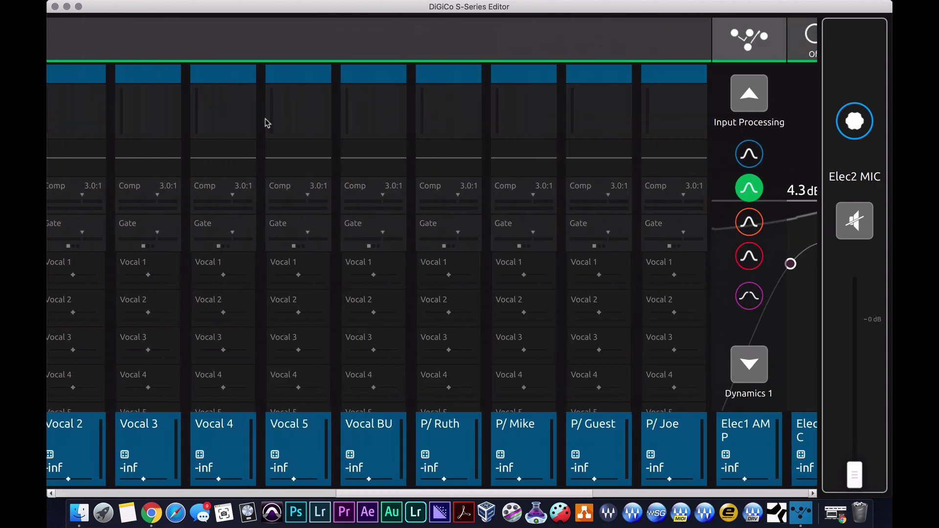
pyautogui.hscroll(-10, 266, 122)
pyautogui.click(252, 6)
pyautogui.moveTo(283, 7)
pyautogui.moveTo(318, 73)
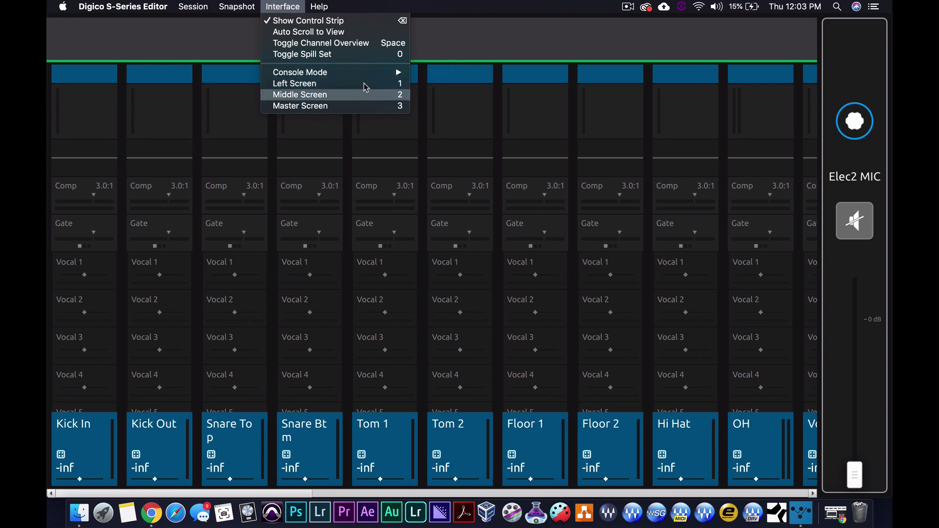
# Dismiss the open options list and switch the interface to Middle Screen, then to Master Screen.
pyautogui.moveTo(247, 3)
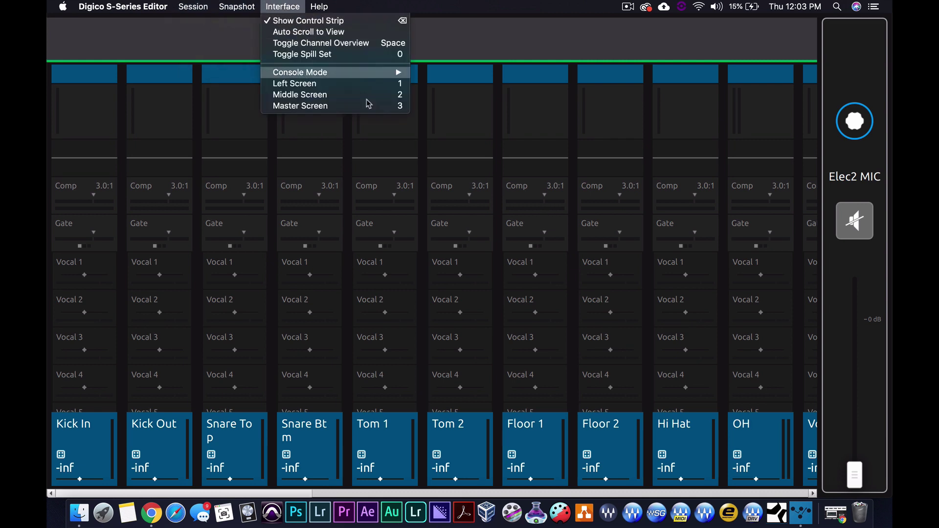
pyautogui.click(601, 62)
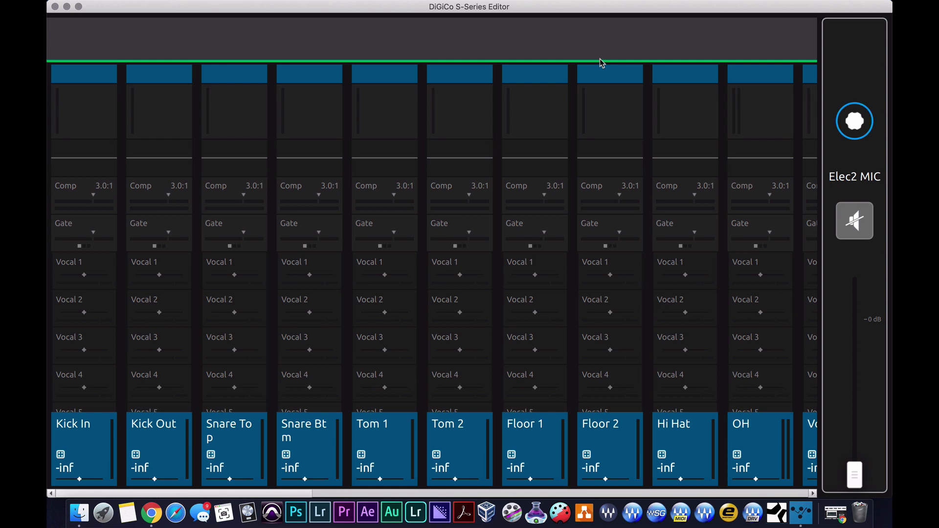
pyautogui.click(283, 7)
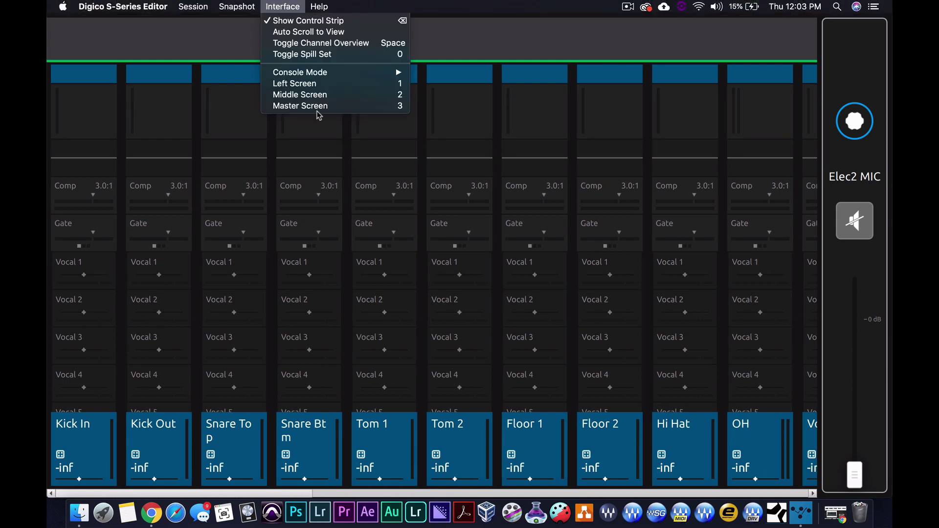
pyautogui.click(322, 98)
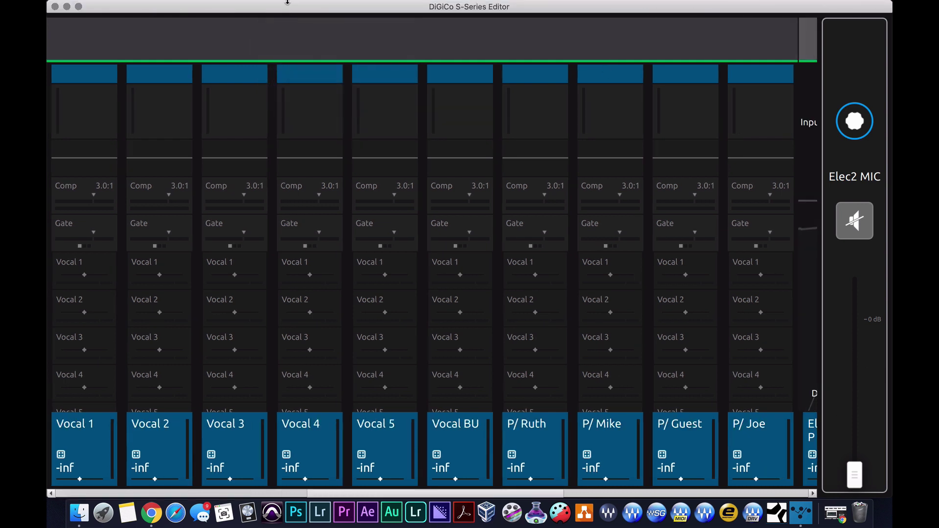
pyautogui.click(282, 6)
pyautogui.click(307, 106)
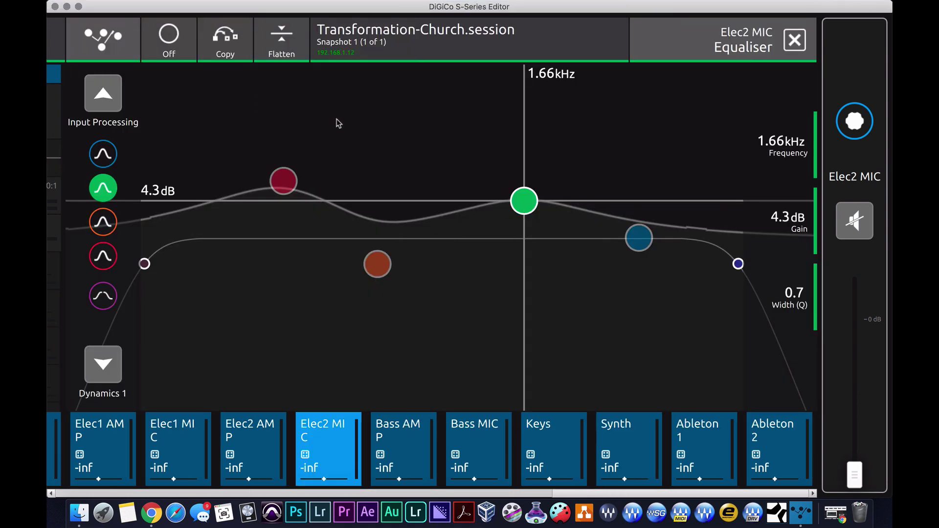
# From the Main Menu, visit the Matrix Inputs, Session & Snapshots and Preferences pages in turn.
pyautogui.click(110, 46)
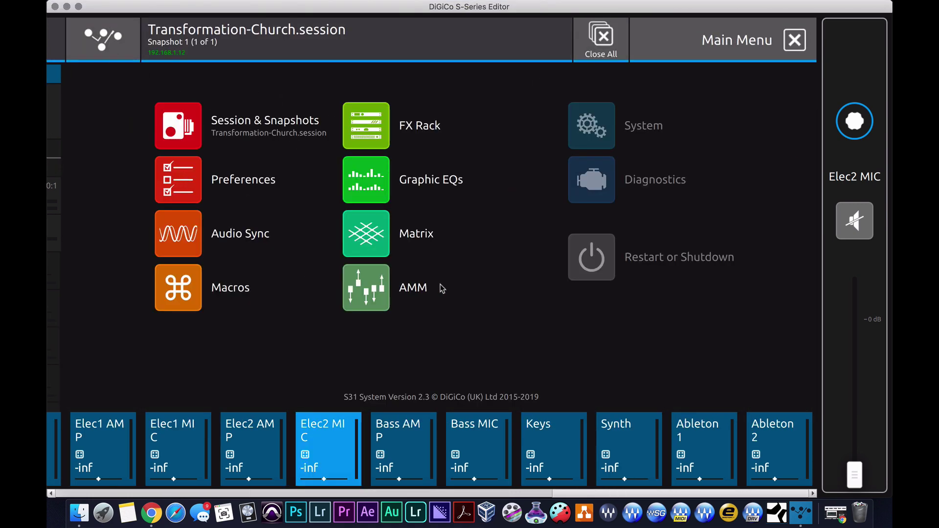
pyautogui.click(374, 240)
pyautogui.click(91, 51)
pyautogui.click(195, 134)
pyautogui.click(92, 33)
pyautogui.click(186, 169)
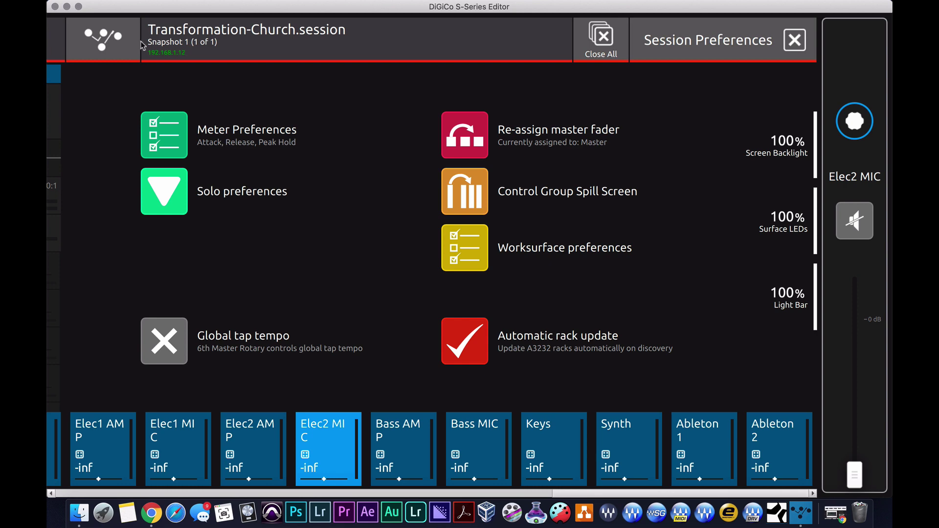
pyautogui.click(120, 44)
# On the Audio Sync page, switch the clock source between DMI 1 and DMI 2.
pyautogui.click(187, 244)
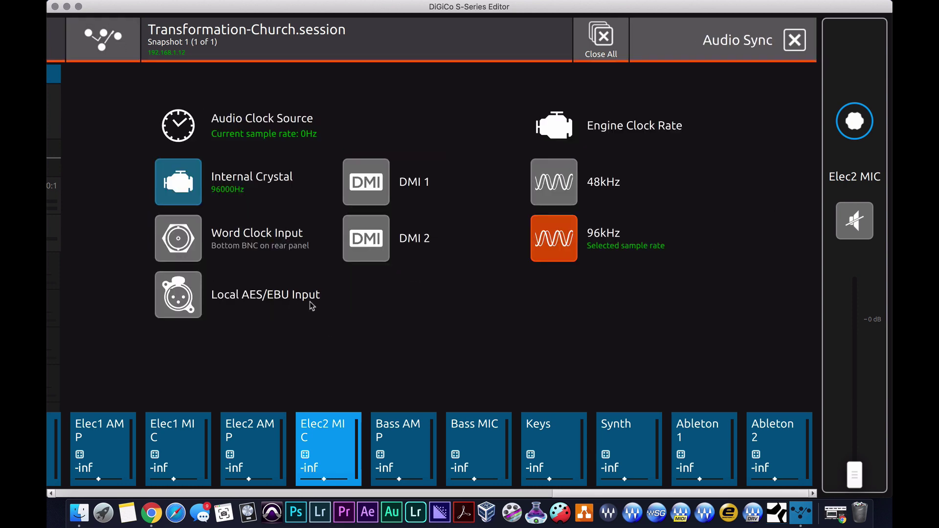
pyautogui.click(366, 167)
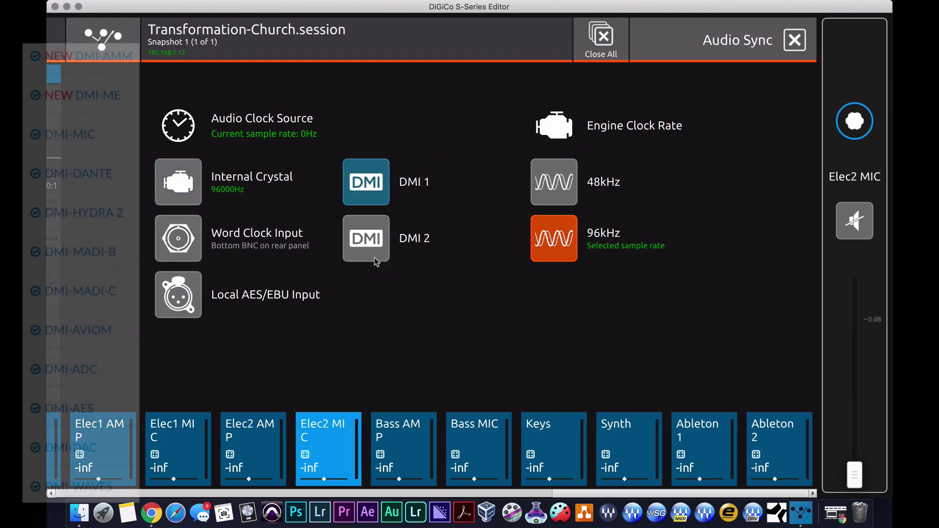
pyautogui.click(375, 261)
pyautogui.click(374, 196)
pyautogui.click(376, 237)
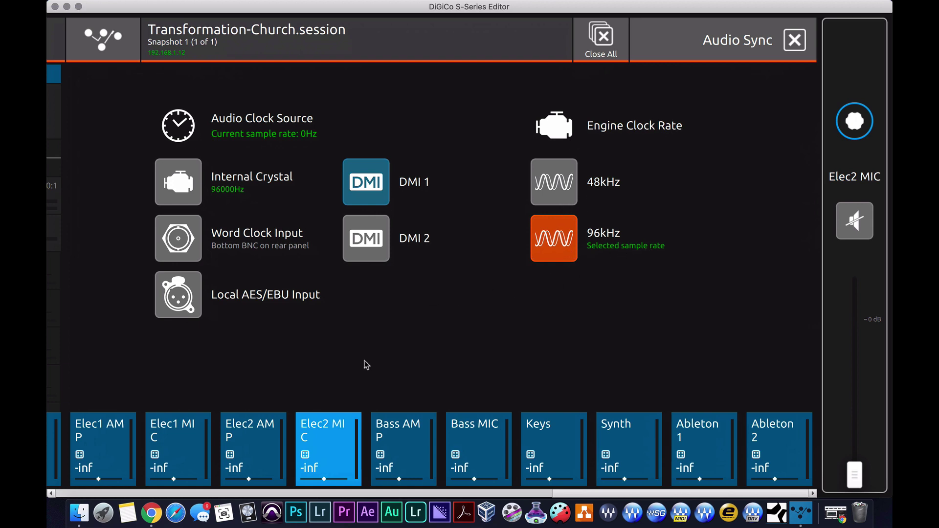
# Leave Audio Sync with the network icon to return to the Main Menu.
pyautogui.click(106, 38)
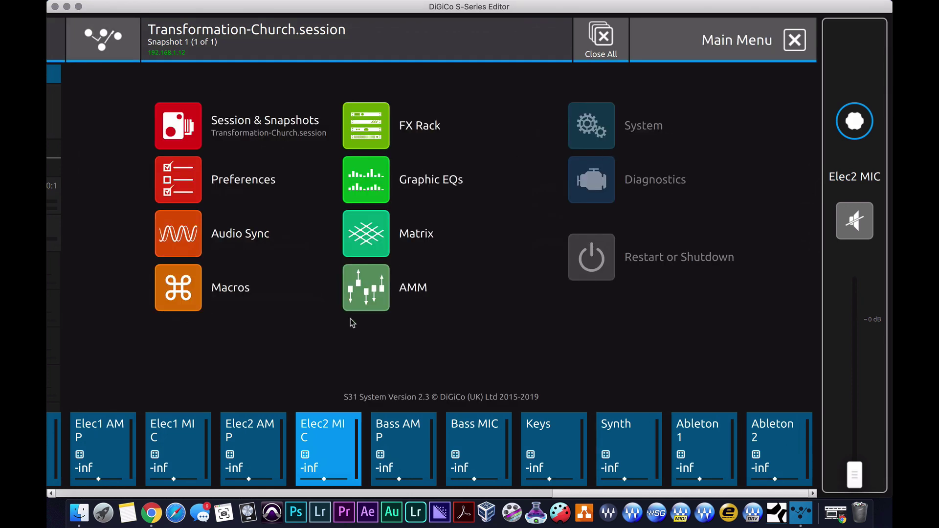
pyautogui.click(191, 294)
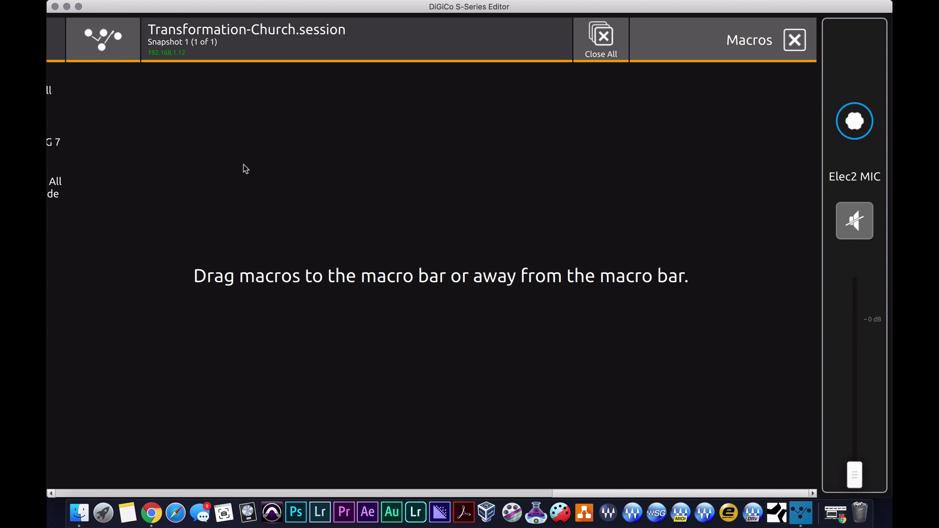
pyautogui.click(122, 40)
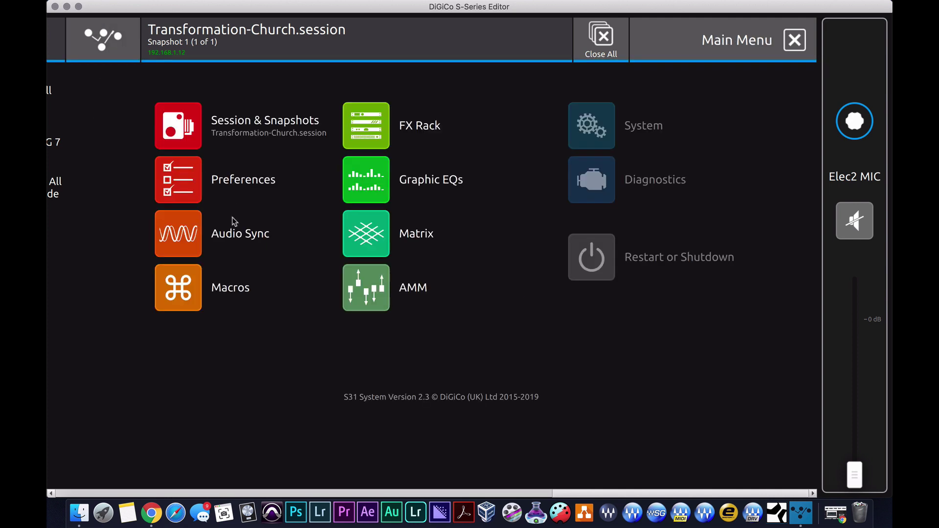
pyautogui.click(363, 186)
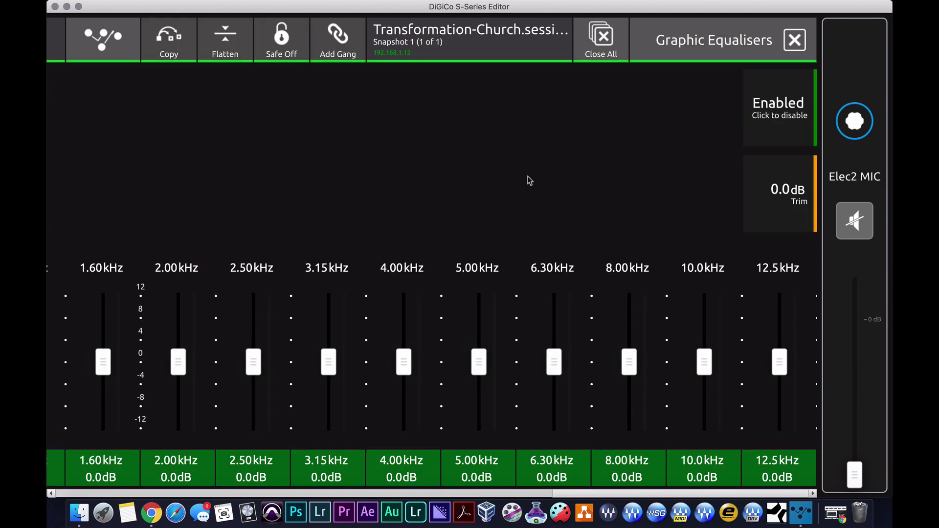
pyautogui.hscroll(-5, 530, 181)
pyautogui.hscroll(5, 530, 181)
pyautogui.click(123, 39)
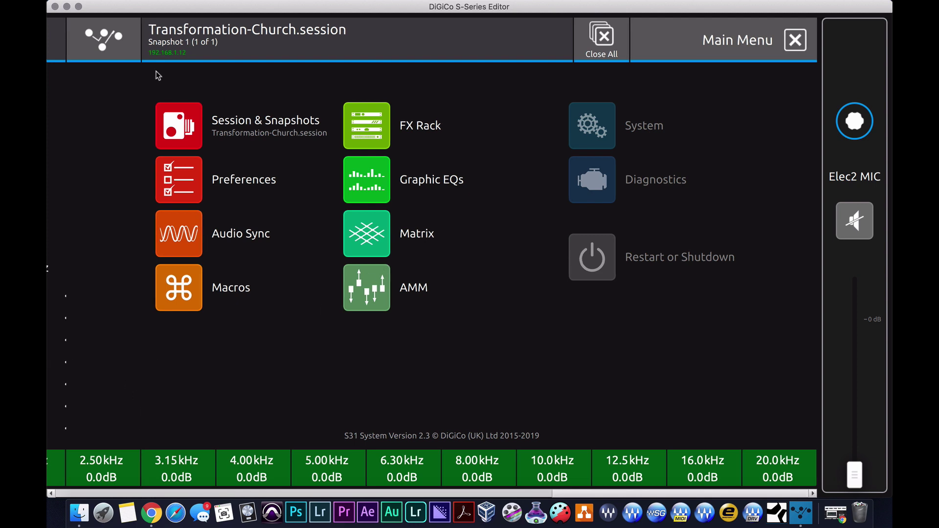
# Switch the interface to Middle Screen and close the snapshot options list to reveal the channel grid.
pyautogui.moveTo(174, 4)
pyautogui.click(283, 6)
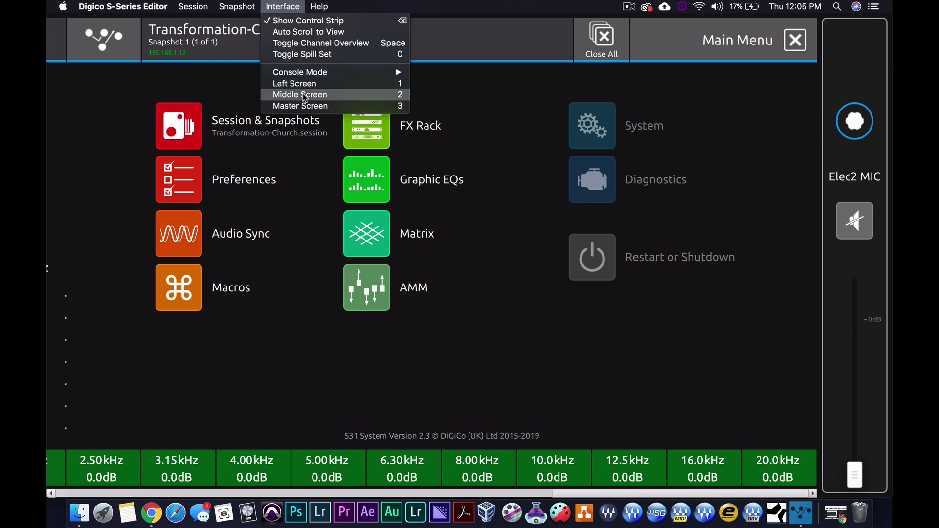
pyautogui.click(301, 94)
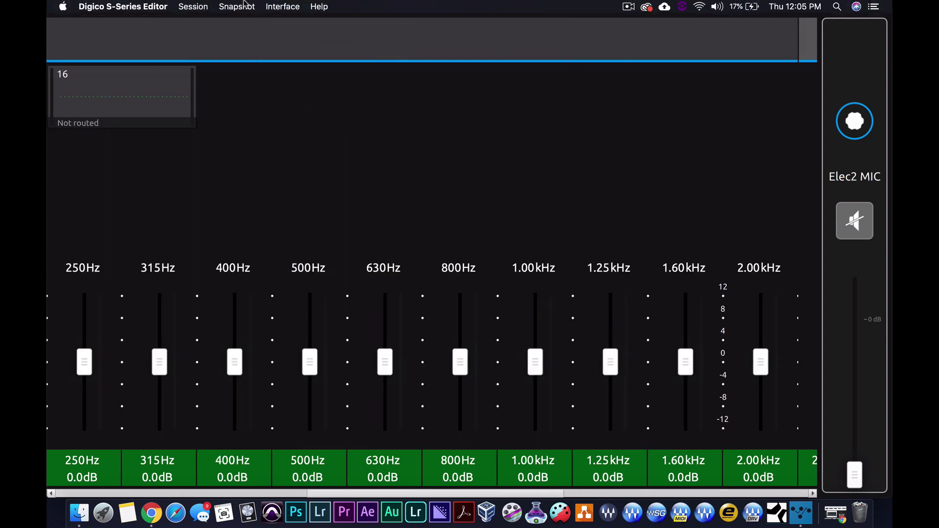
pyautogui.click(244, 4)
pyautogui.moveTo(269, 5)
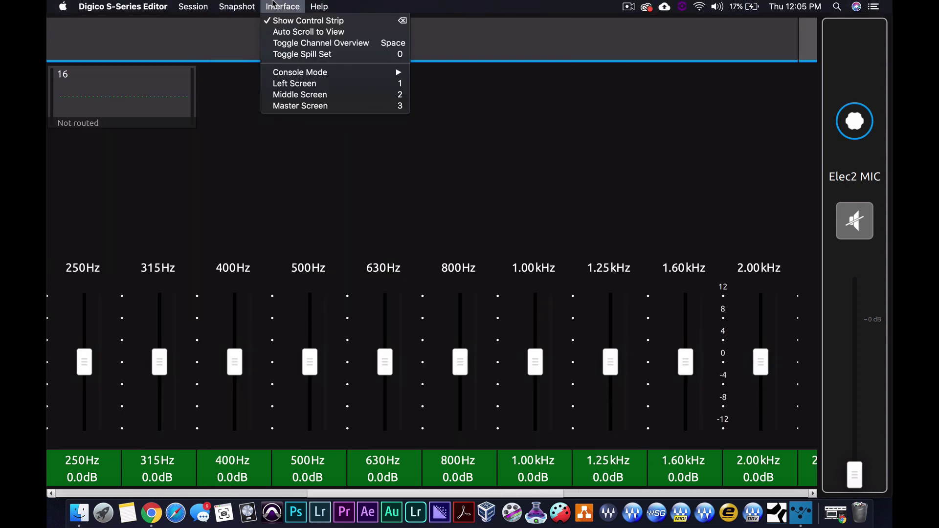
pyautogui.click(290, 84)
# Scroll the channel grid and EQ right and left until the full Main Menu is visible.
pyautogui.hscroll(2, 345, 181)
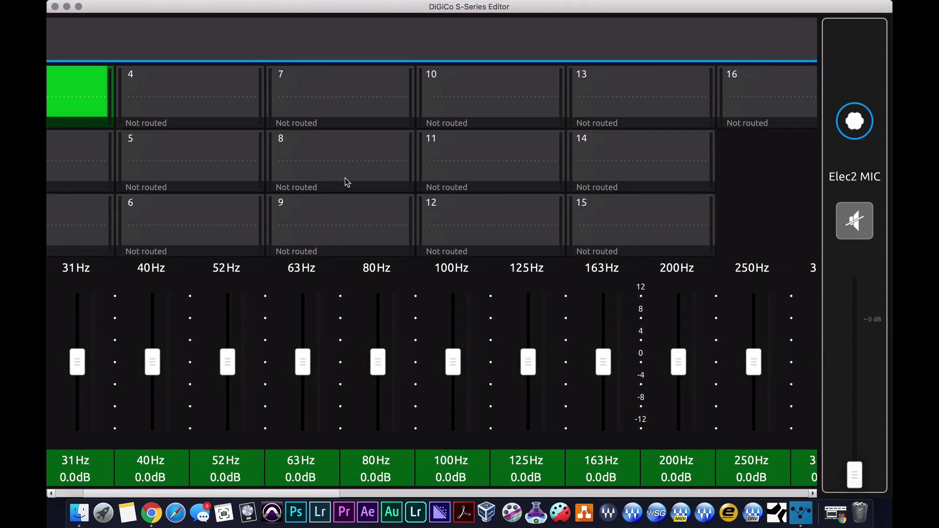
pyautogui.hscroll(3, 345, 178)
pyautogui.hscroll(-5, 557, 184)
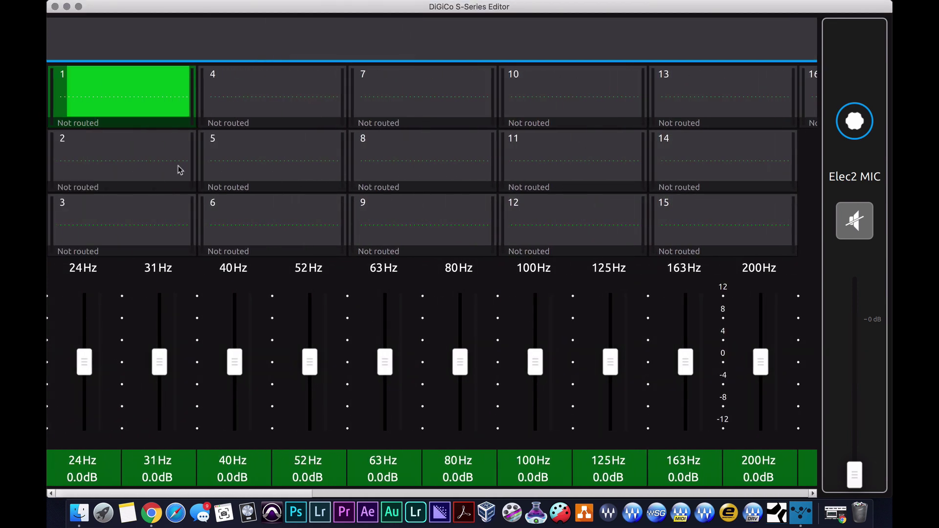
pyautogui.hscroll(10, 418, 176)
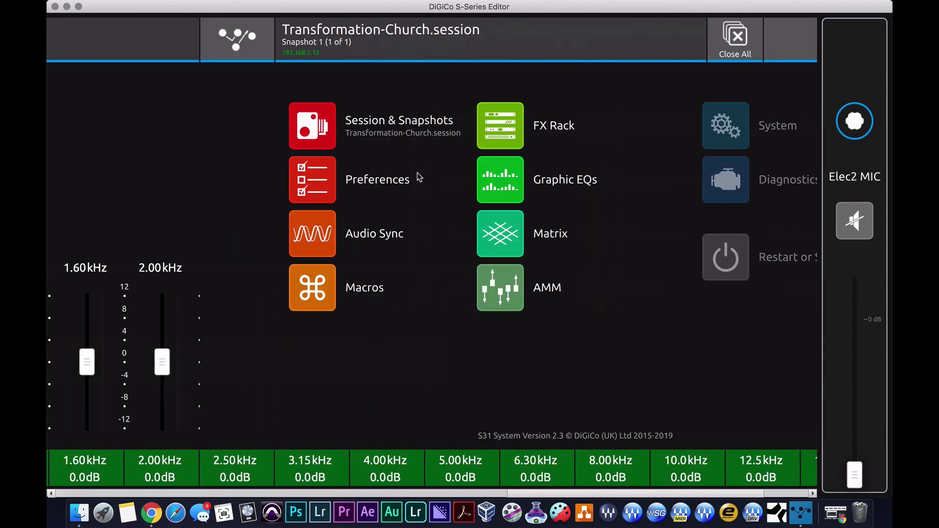
pyautogui.hscroll(2, 419, 177)
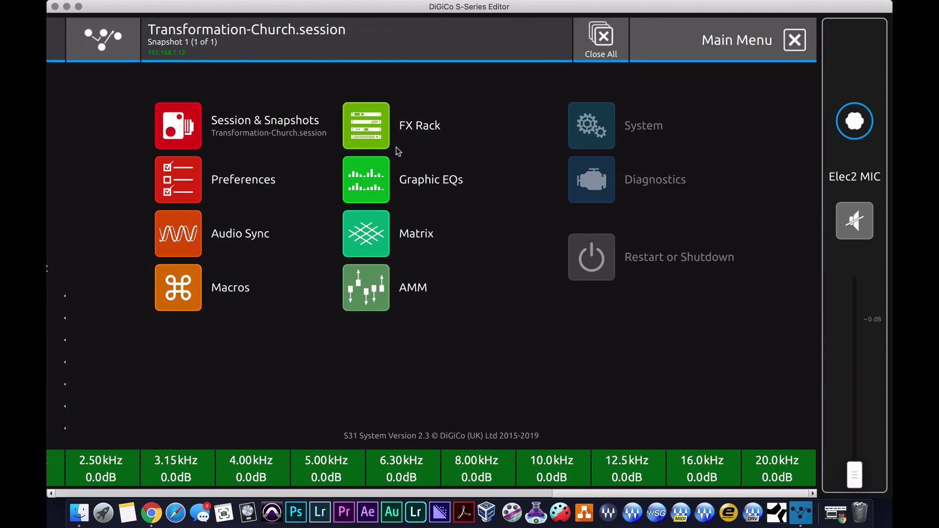
# Step through the FX Rack, Graphic EQs and Macros pages.
pyautogui.click(364, 140)
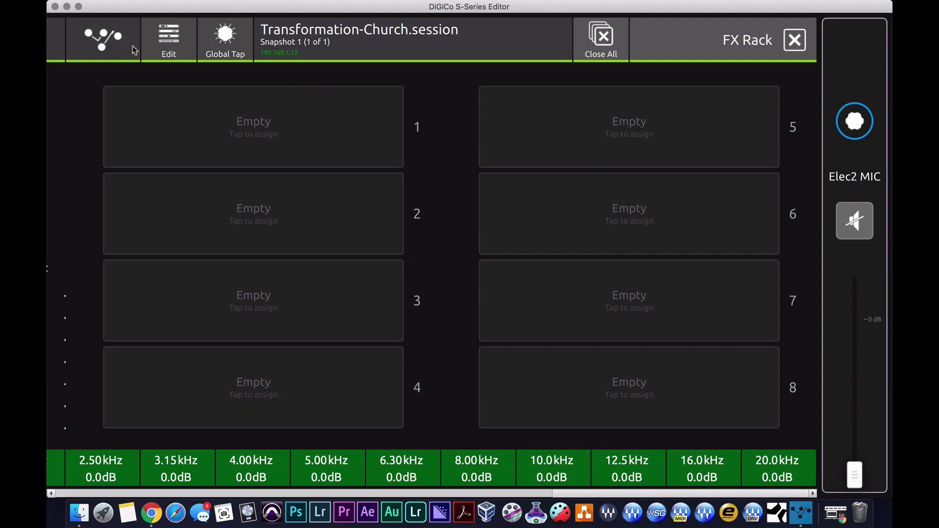
pyautogui.click(169, 55)
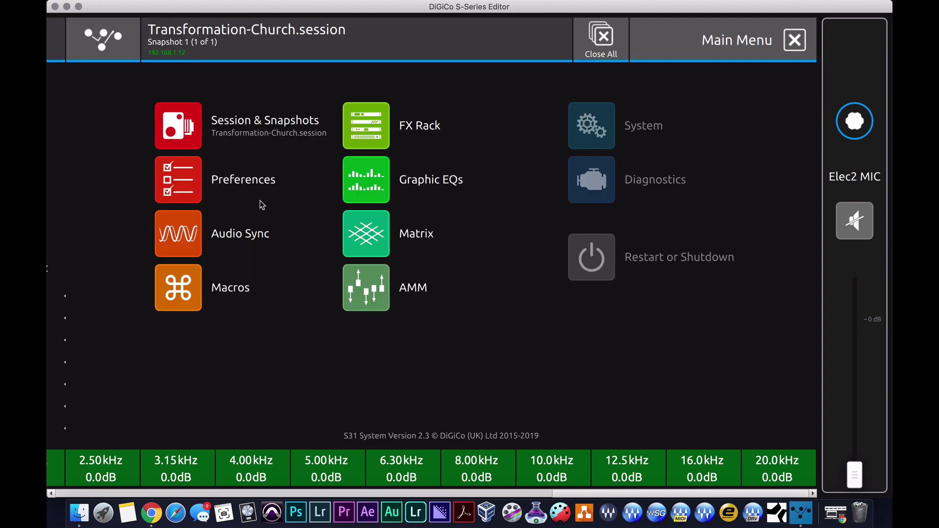
pyautogui.moveTo(360, 2)
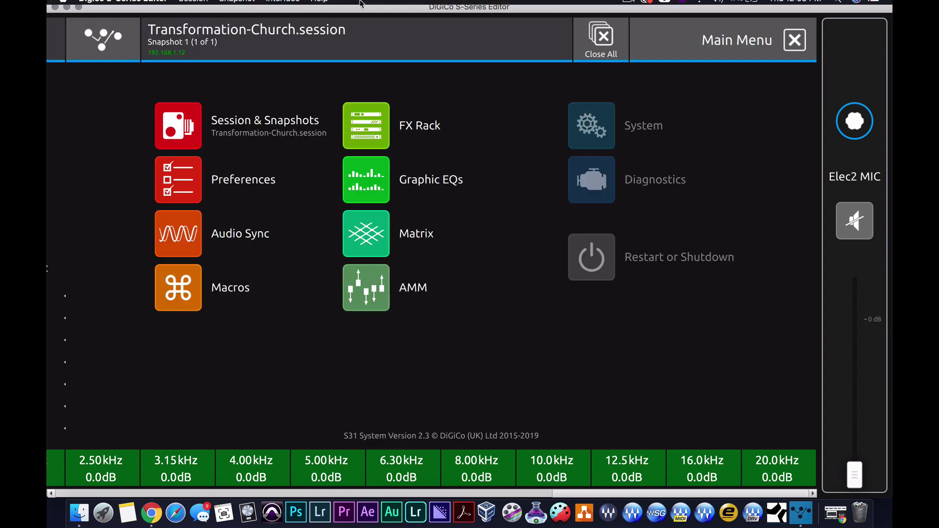
pyautogui.click(706, 43)
pyautogui.click(709, 45)
pyautogui.click(709, 45)
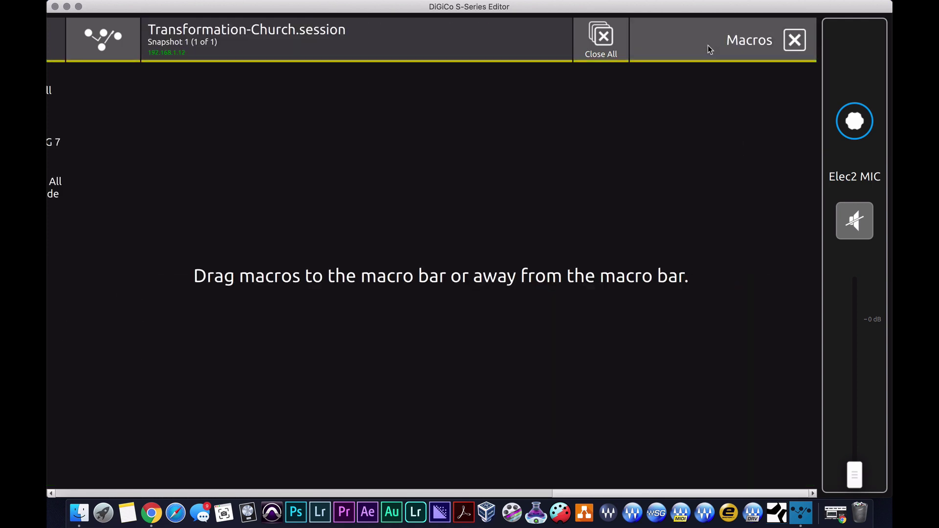
# Back out through Audio Sync, Preferences, Snapshots and Matrix to Elec2 MIC EQ, then reopen FX Rack.
pyautogui.click(795, 50)
pyautogui.click(795, 50)
pyautogui.click(795, 50)
pyautogui.click(795, 50)
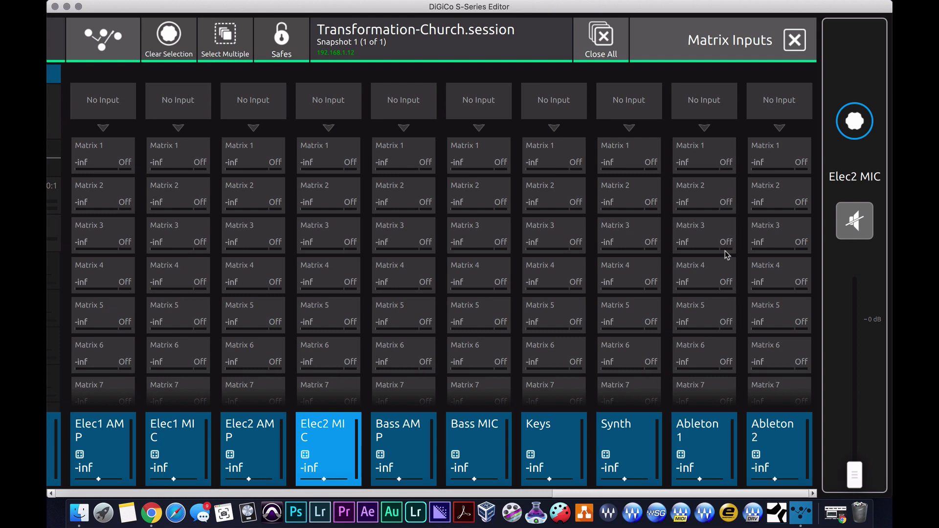
pyautogui.click(795, 40)
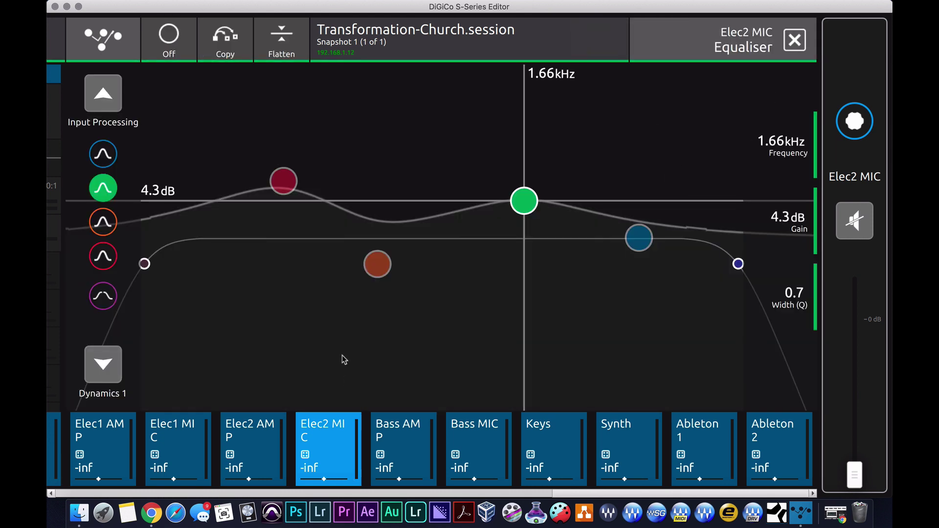
pyautogui.click(113, 47)
pyautogui.click(356, 110)
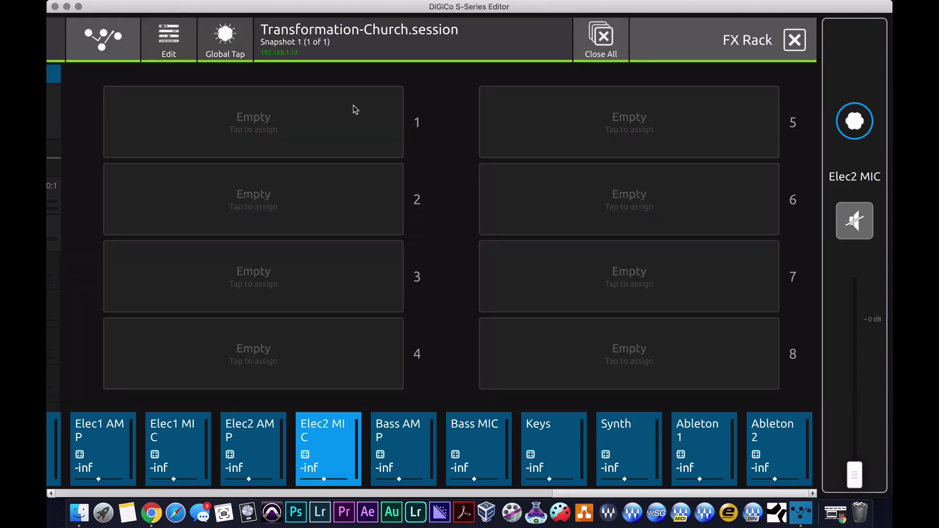
# Browse the Reverb and Delay effects, then load an Enhancer into empty FX Rack slot 1.
pyautogui.click(304, 125)
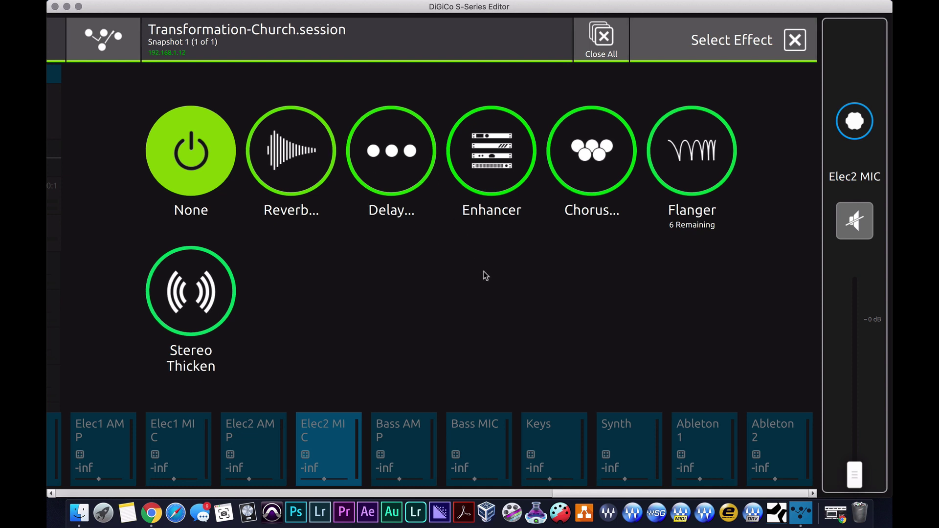
pyautogui.click(281, 167)
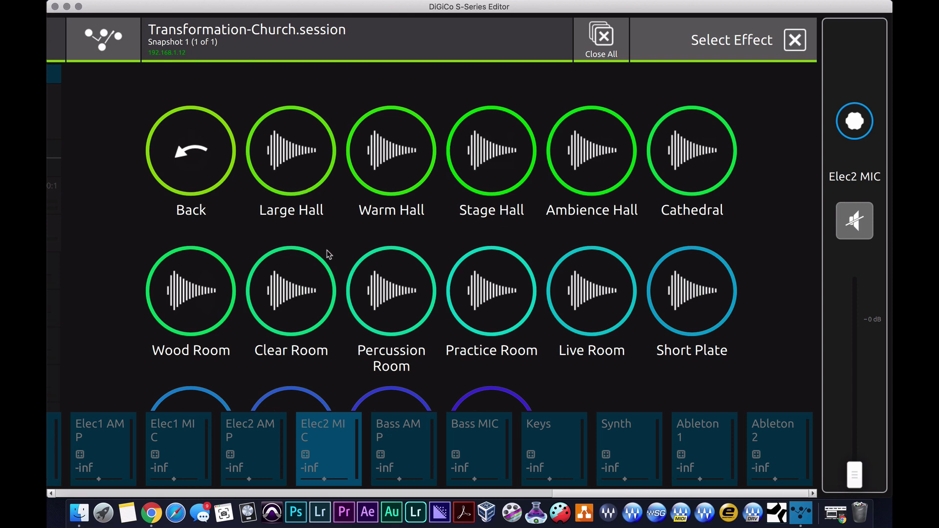
pyautogui.scroll(-3, 327, 252)
pyautogui.scroll(3, 327, 250)
pyautogui.click(211, 180)
pyautogui.click(381, 165)
pyautogui.click(199, 134)
pyautogui.click(489, 160)
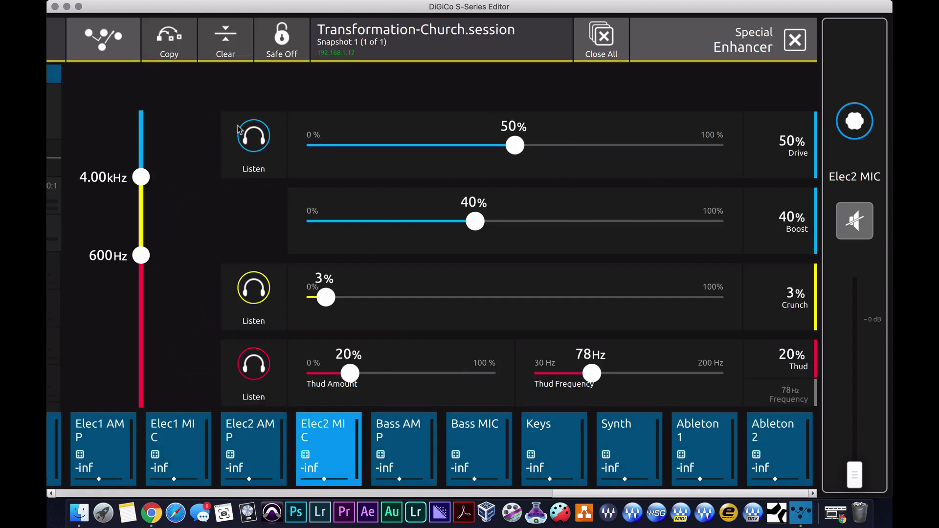
# Reopen the FX Rack to view the slot 1 Enhancer settings, then return to the Main Menu.
pyautogui.click(131, 58)
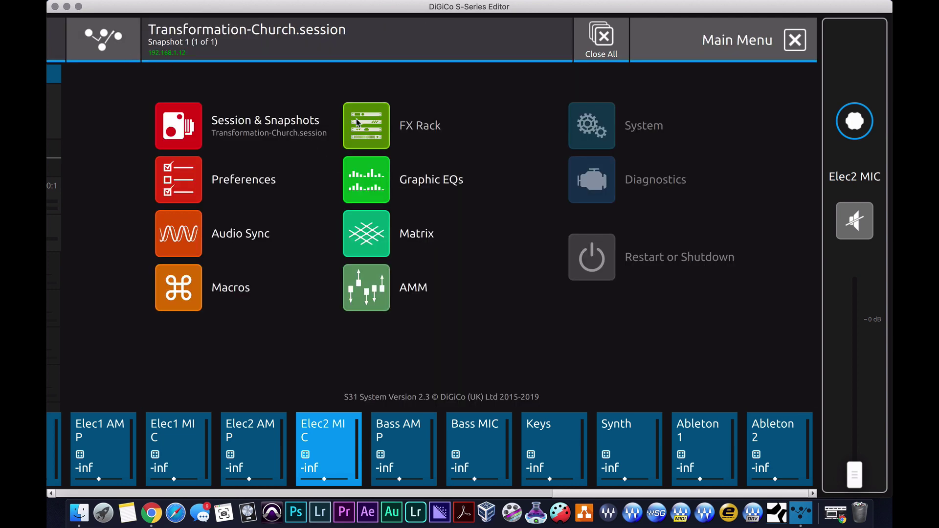
pyautogui.click(349, 115)
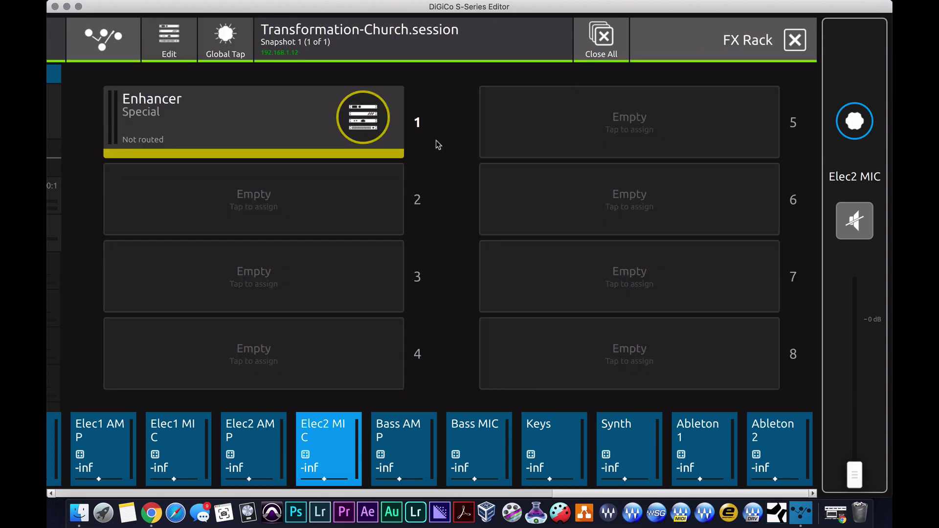
pyautogui.click(364, 125)
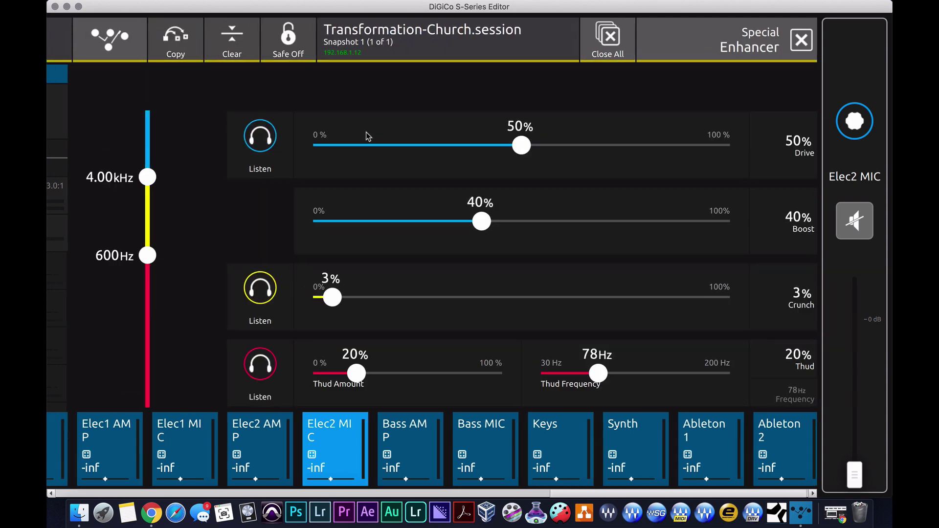
pyautogui.hscroll(-5, 301, 93)
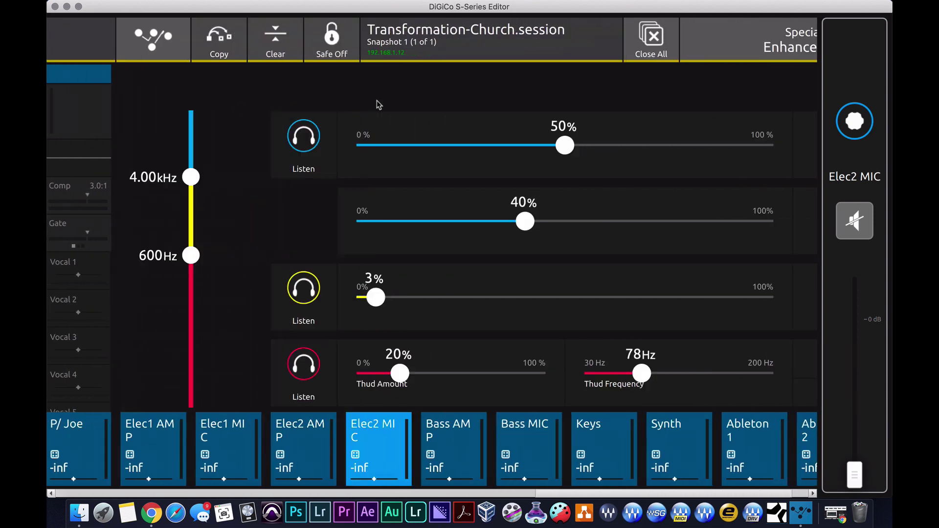
pyautogui.click(109, 37)
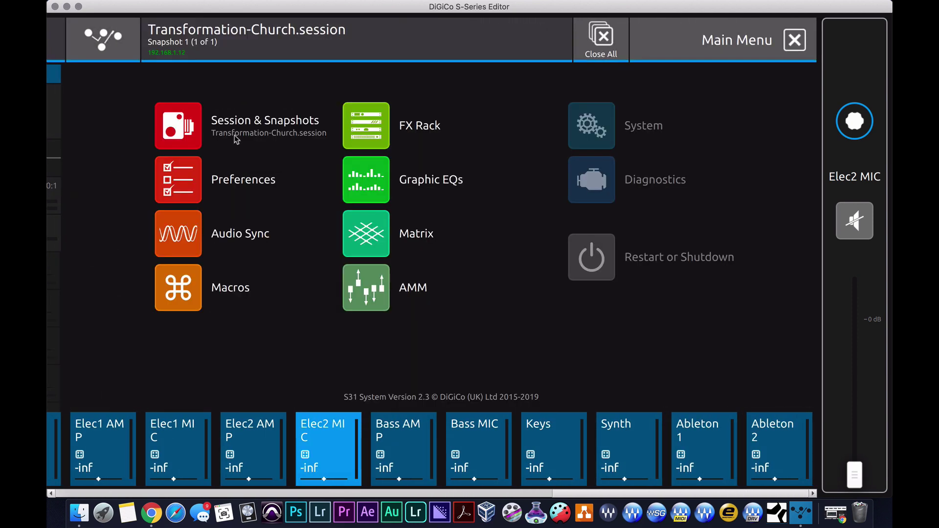
pyautogui.click(371, 129)
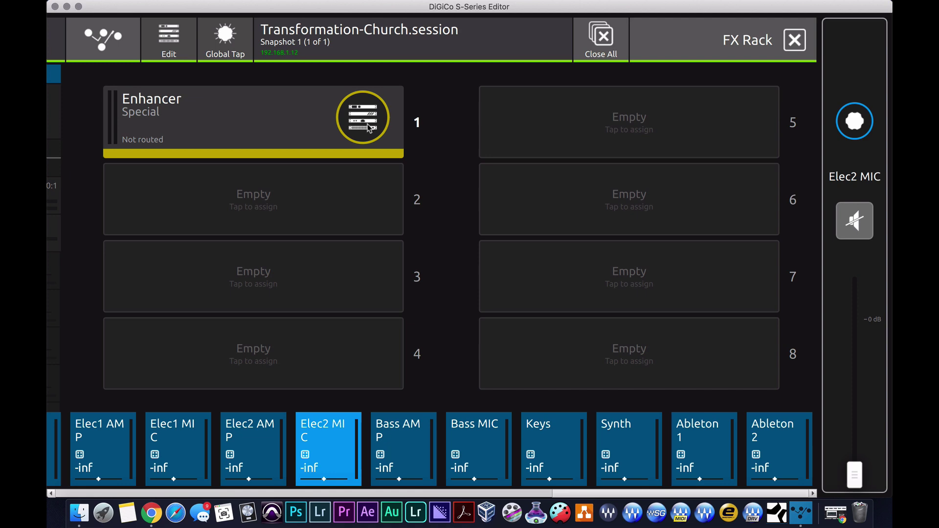
pyautogui.hscroll(-5, 361, 133)
pyautogui.hscroll(-5, 361, 133)
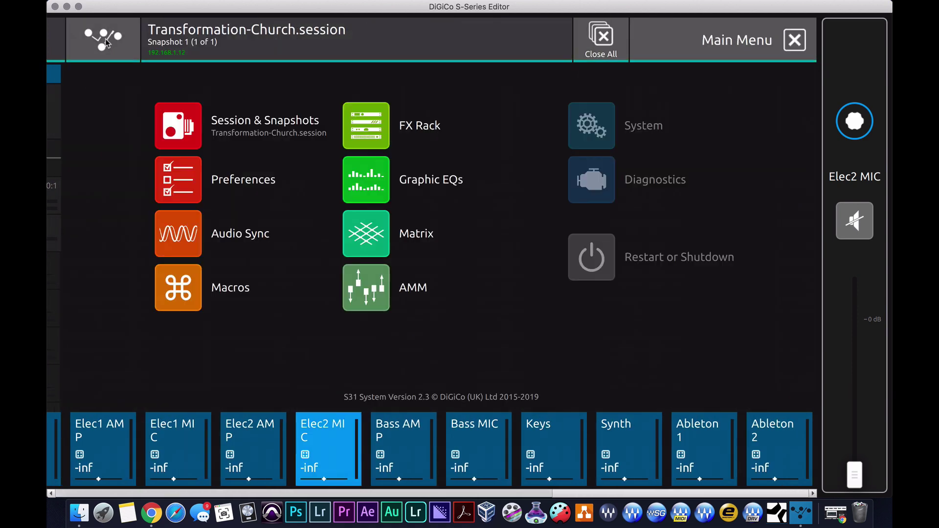
pyautogui.click(125, 50)
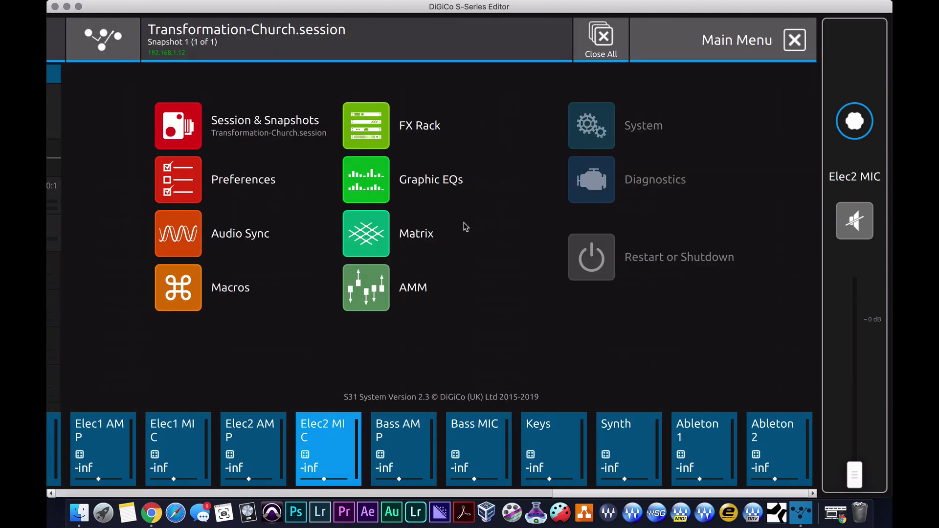
# Open Session & Snapshots from the Main Menu to view Snapshot 1 as current.
pyautogui.click(195, 131)
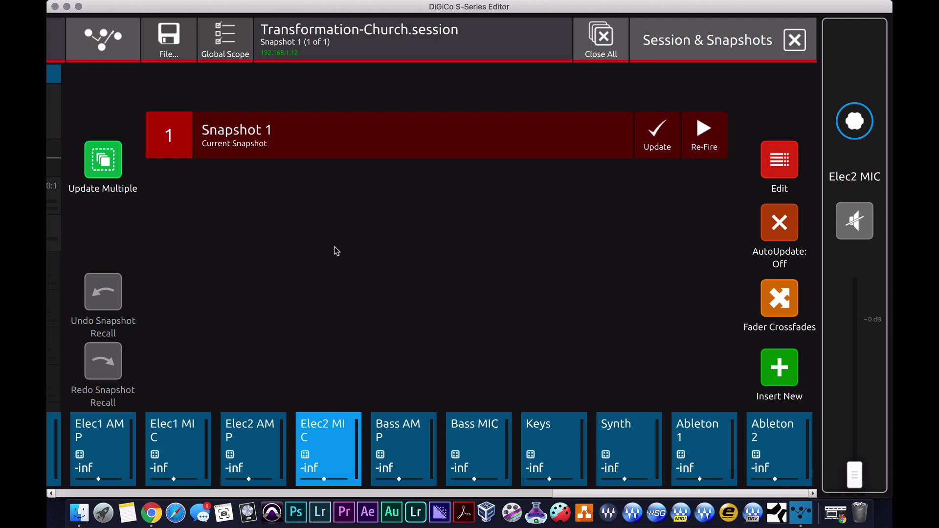
pyautogui.click(775, 166)
pyautogui.click(775, 165)
pyautogui.click(782, 313)
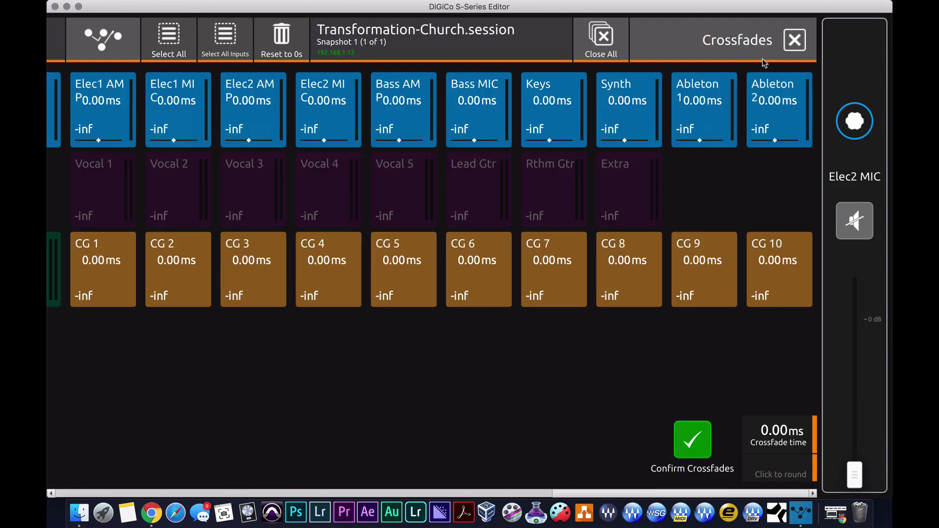
pyautogui.click(794, 39)
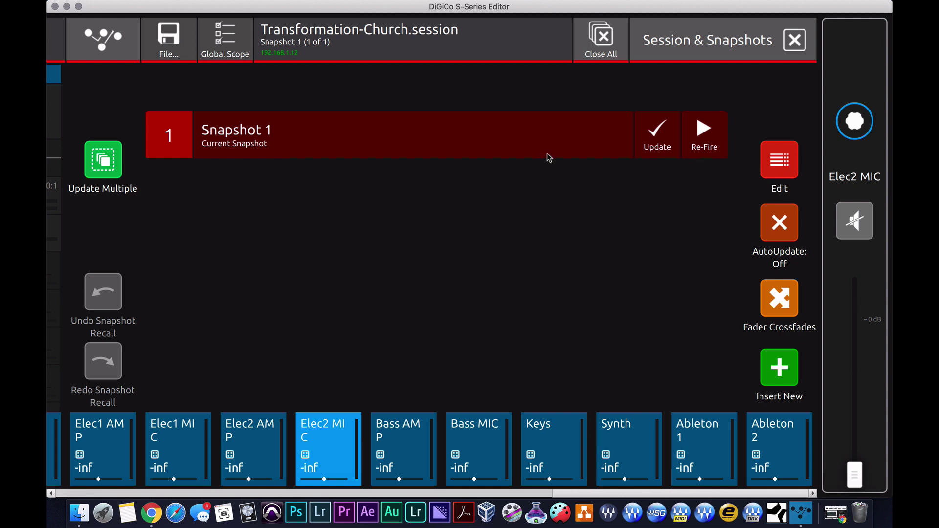
pyautogui.click(232, 43)
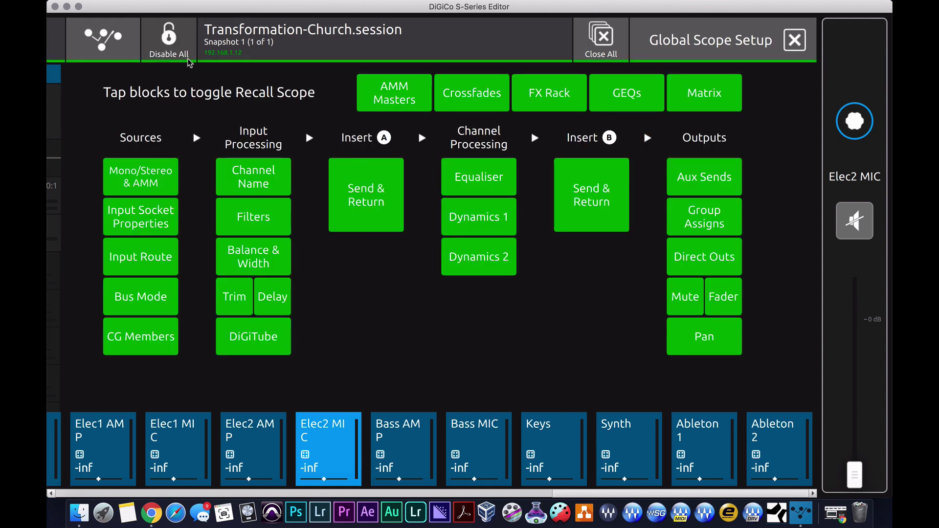
pyautogui.click(129, 43)
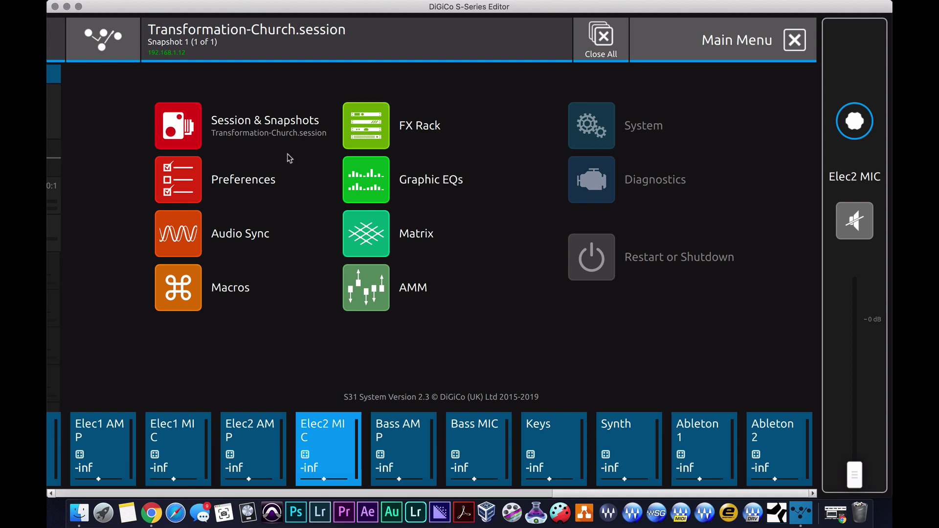
pyautogui.click(747, 45)
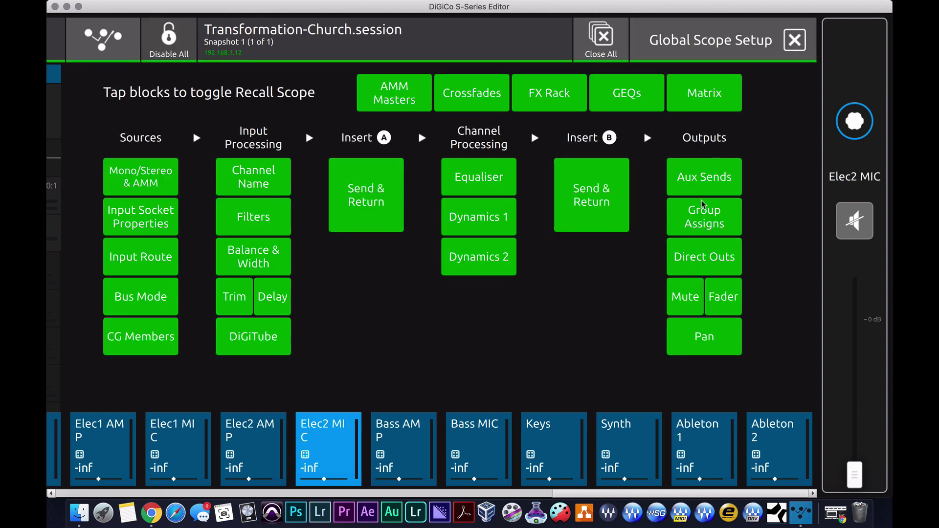
pyautogui.click(749, 44)
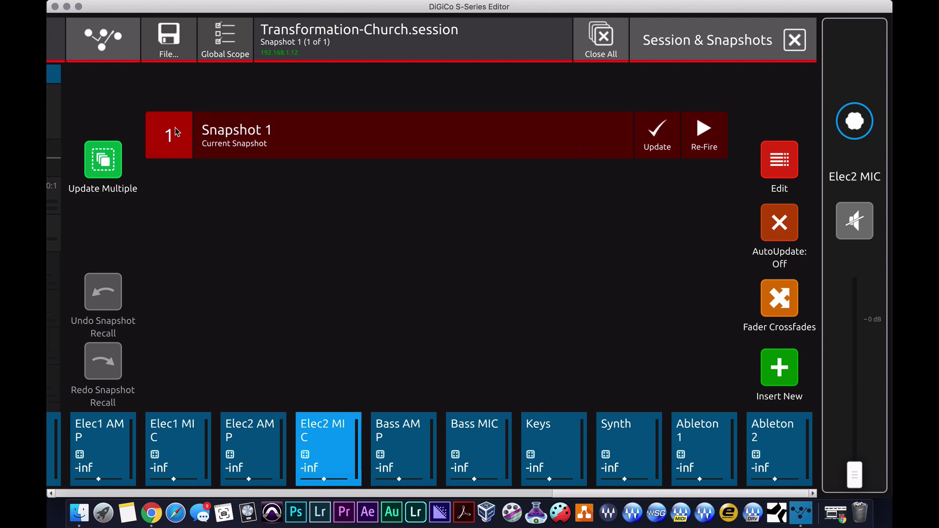
pyautogui.click(776, 174)
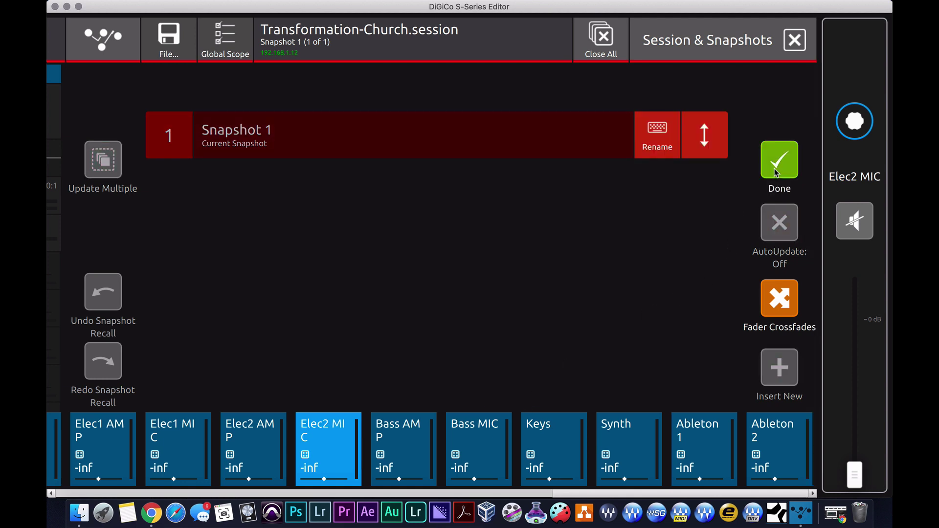
pyautogui.click(788, 170)
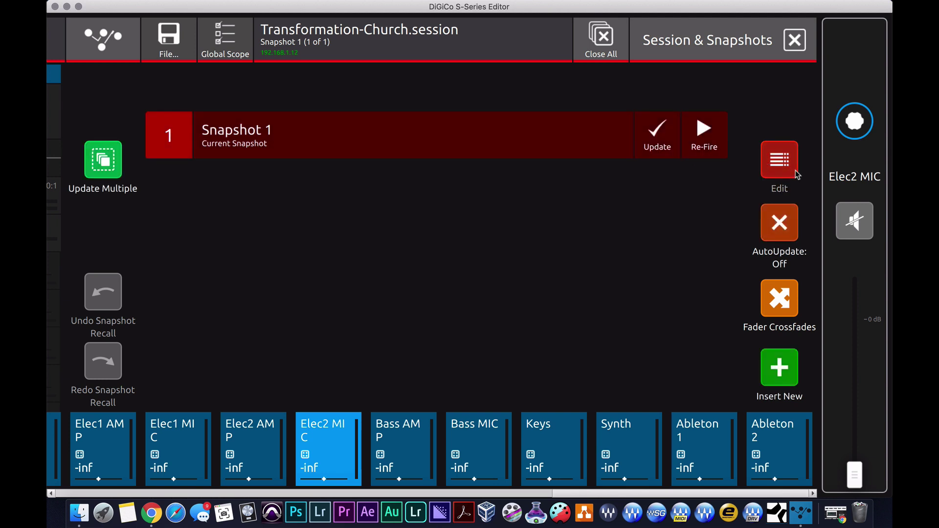
pyautogui.click(796, 172)
pyautogui.click(780, 153)
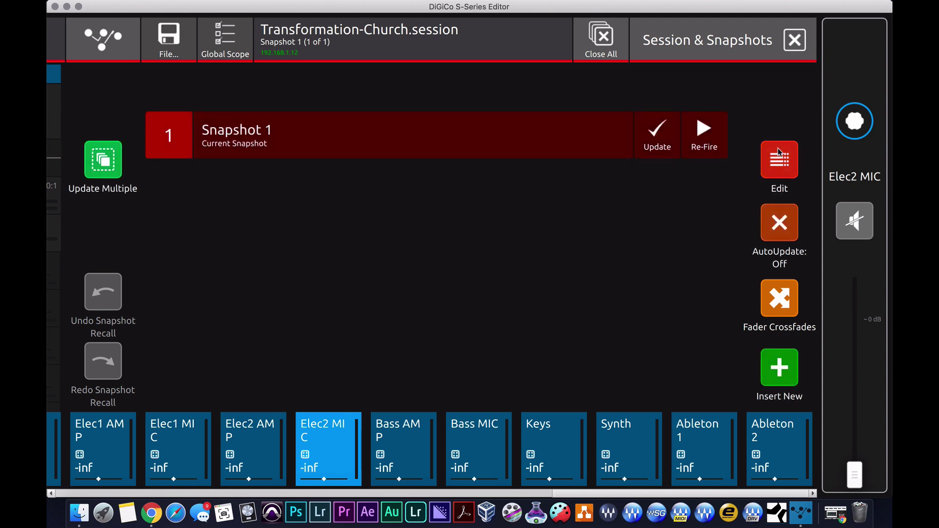